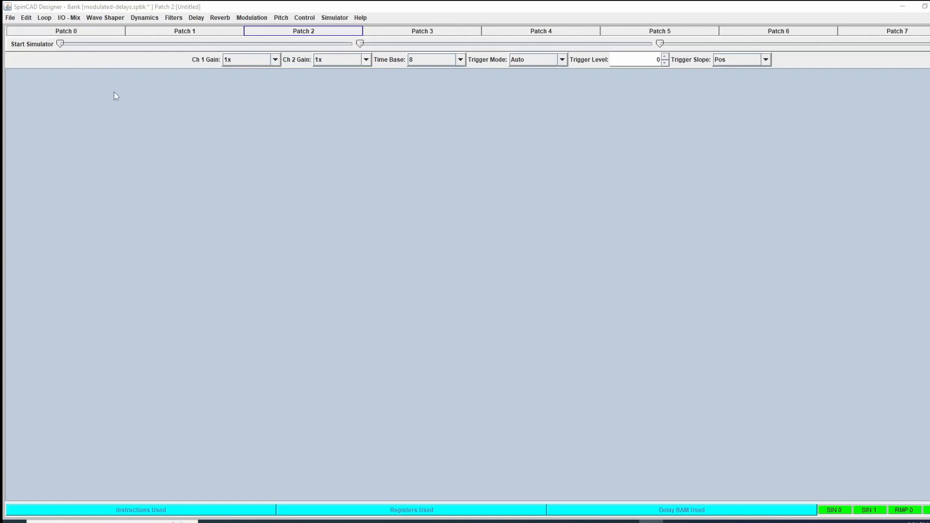
- Add an Input block near the top of the empty patch and an Output block below it
left_click(68, 19)
left_click(79, 30)
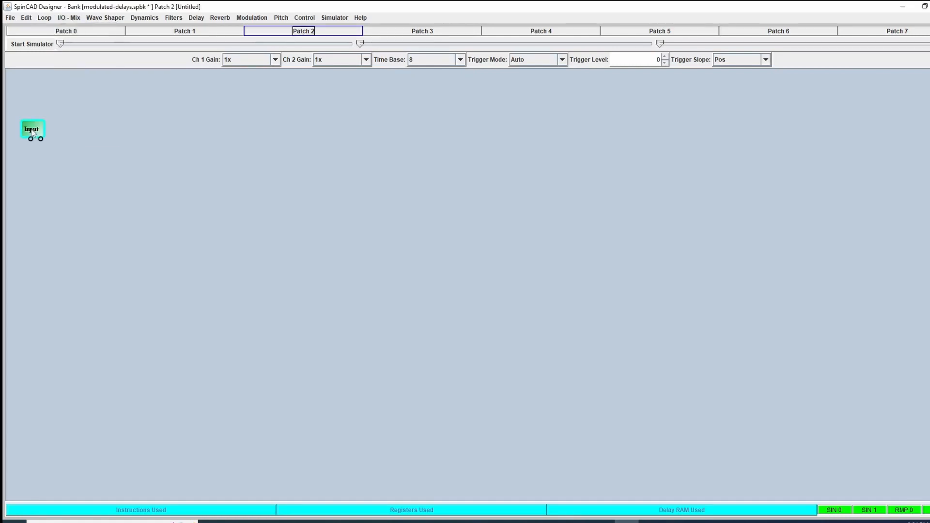
left_click(292, 122)
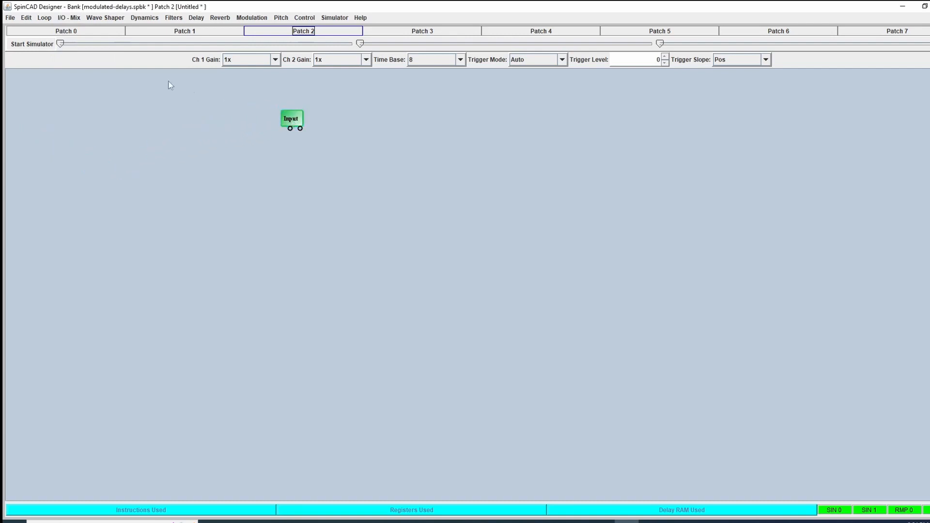
left_click(72, 18)
left_click(77, 39)
left_click(282, 315)
- Add a Tremolizer block and place a Volume block beside it, just under the Input block
left_click(306, 20)
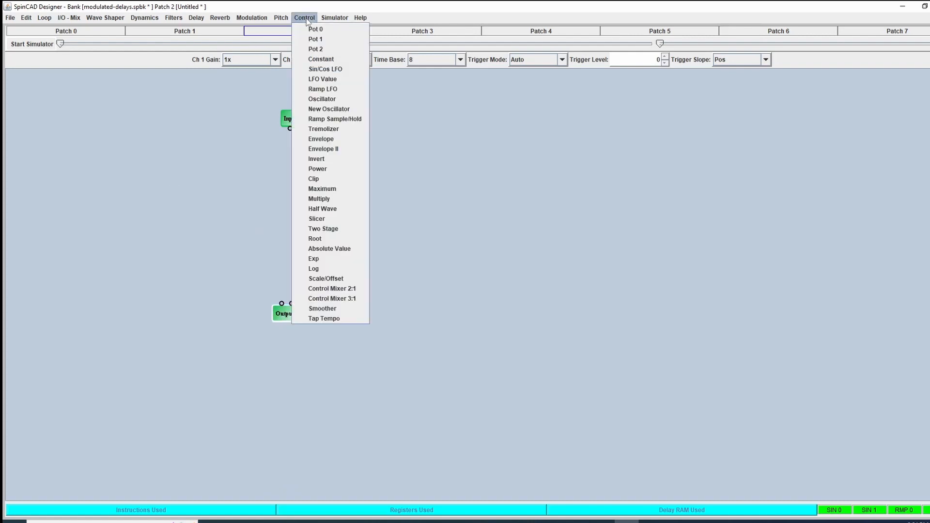
left_click(324, 129)
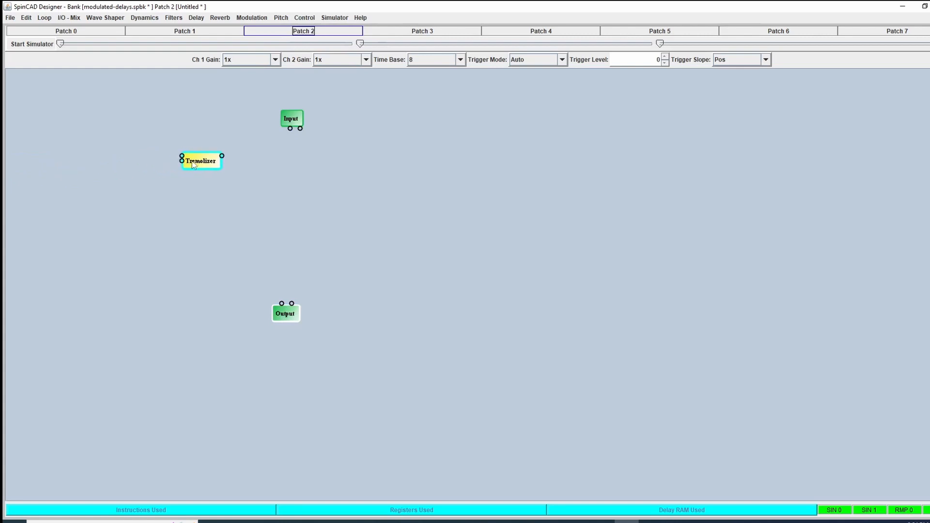
left_click(193, 168)
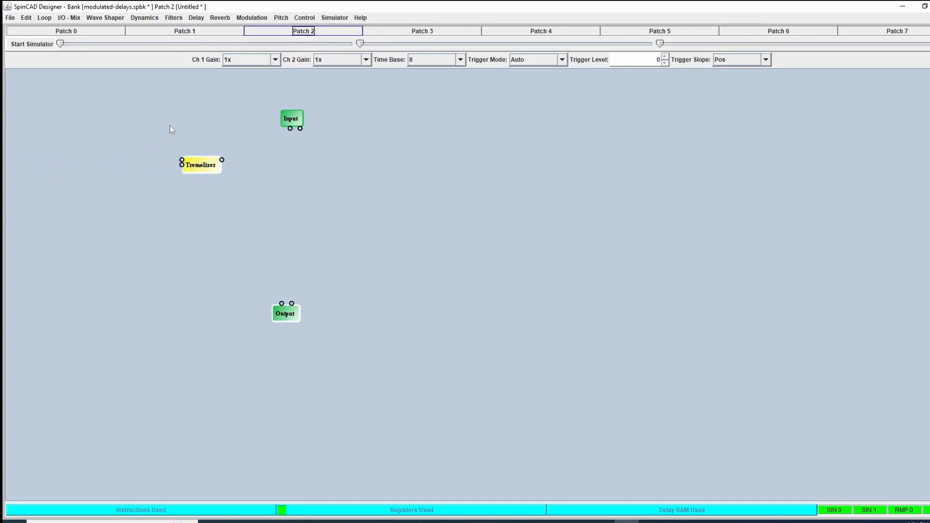
left_click(67, 20)
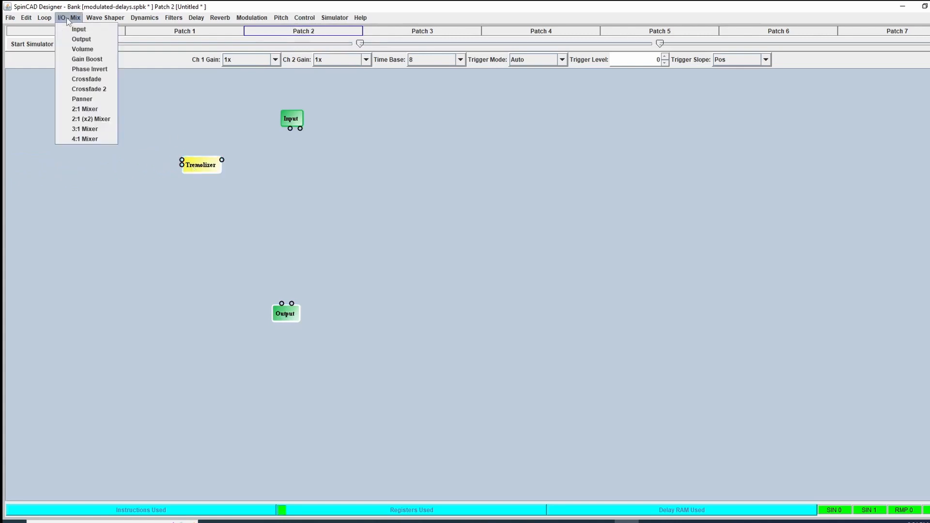
left_click(70, 48)
left_click(288, 166)
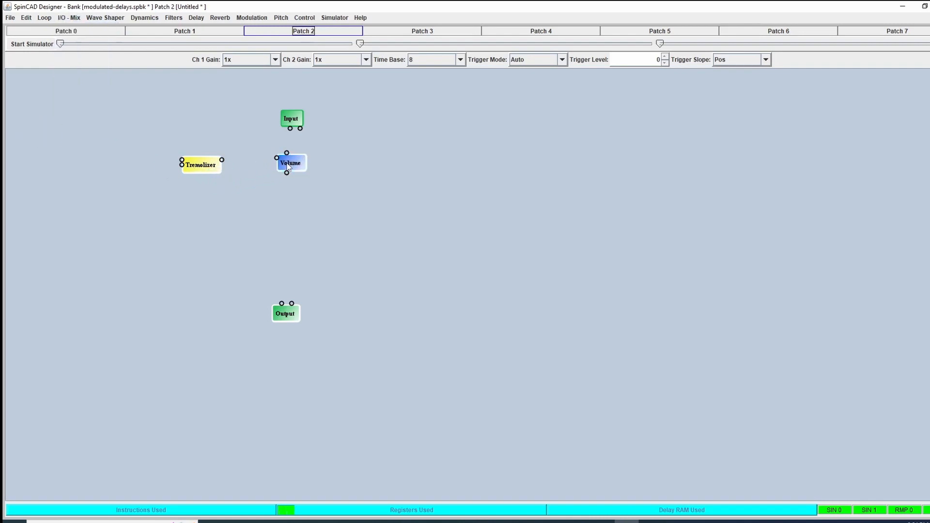
- Wire the Input's first output through the Volume block to both Output pins, and center Volume between Input and Output
left_click(290, 129)
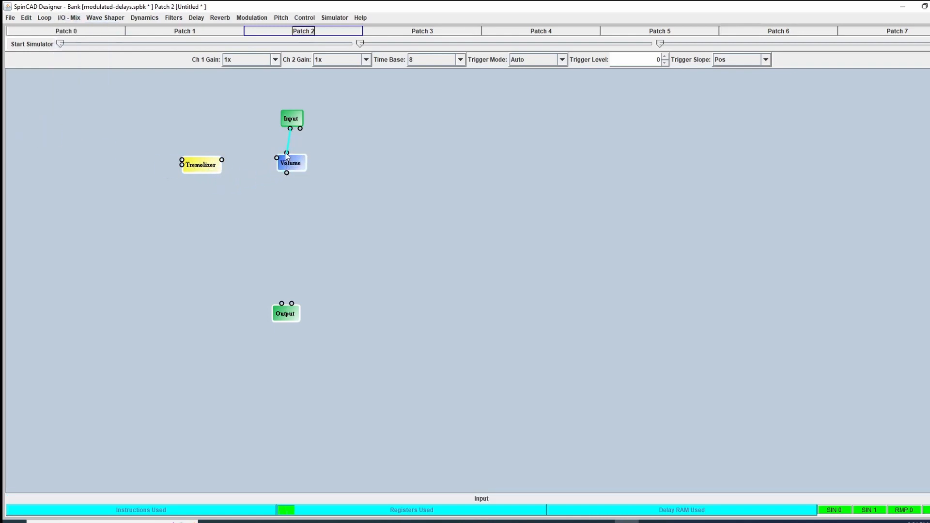
left_click(287, 153)
left_click(287, 173)
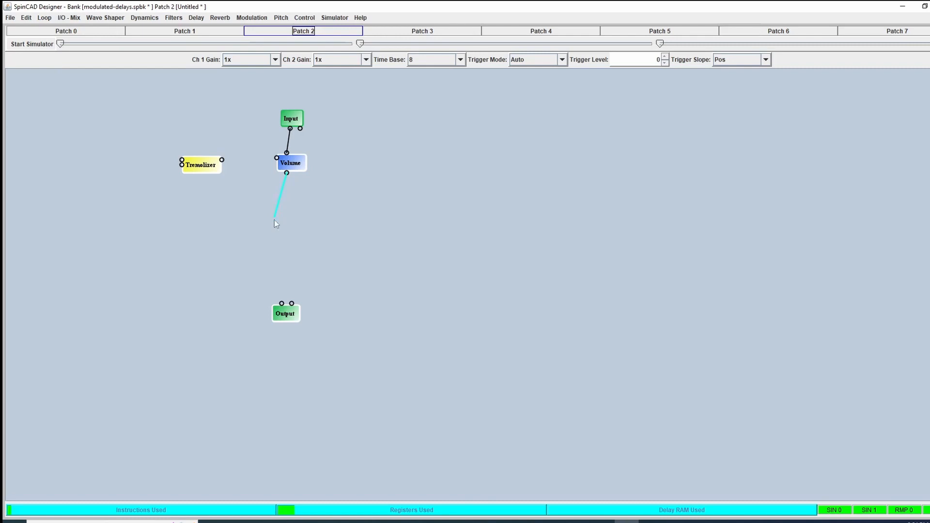
left_click(281, 303)
left_click(292, 304)
left_click(287, 173)
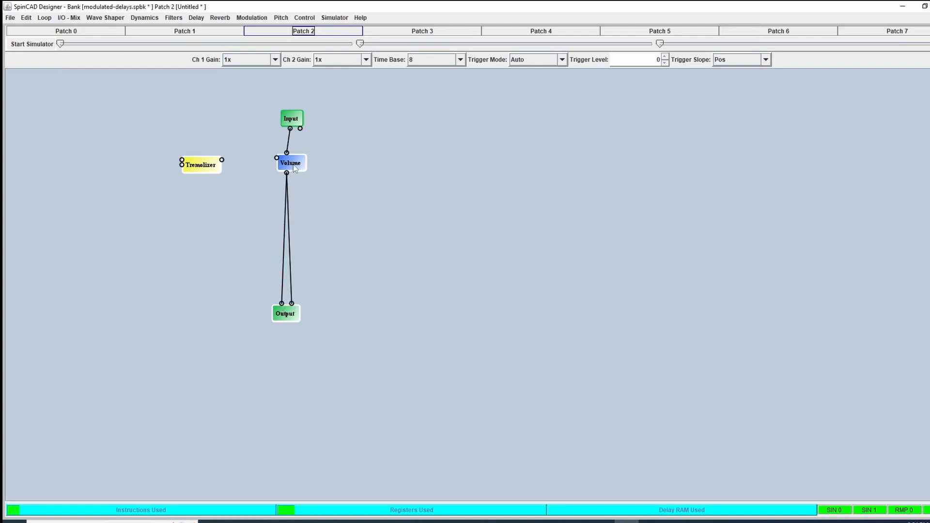
left_click_drag(295, 168, 296, 194)
- Enable the Mono option for the Output block
right_click(284, 316)
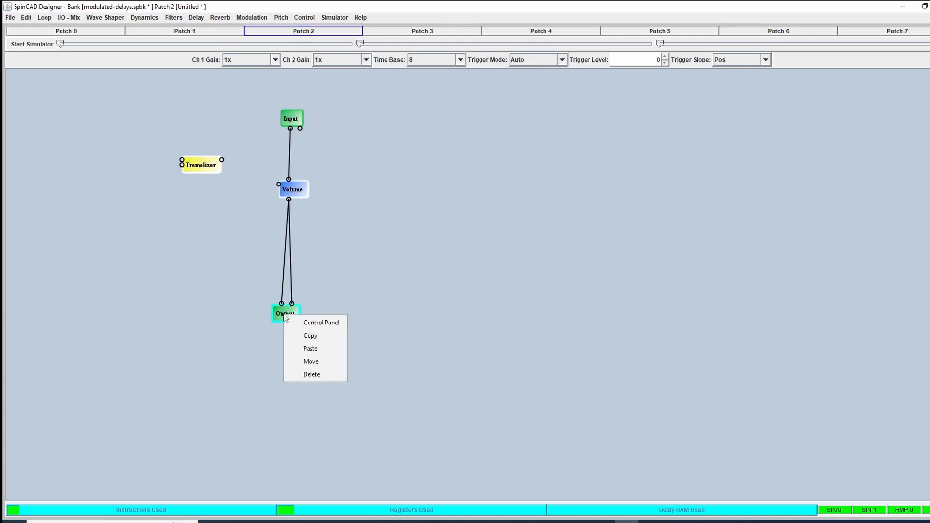
left_click(302, 321)
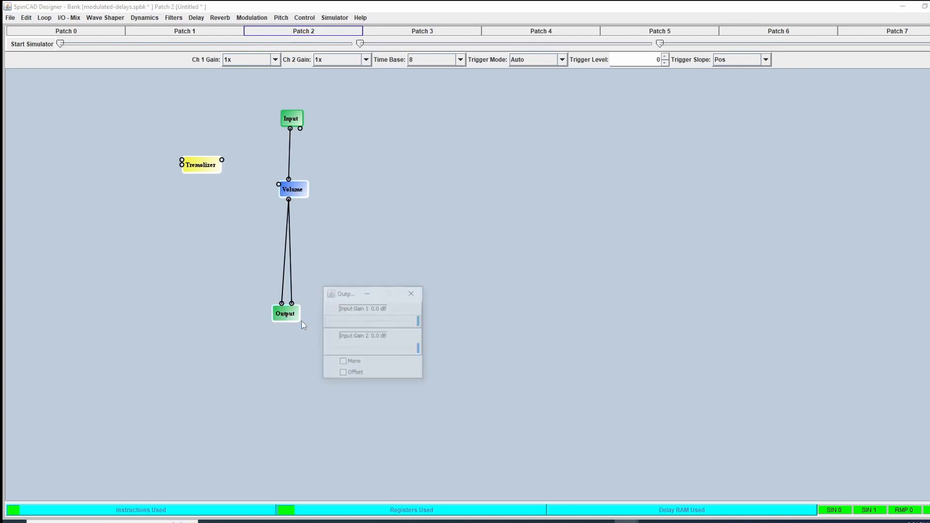
left_click(343, 362)
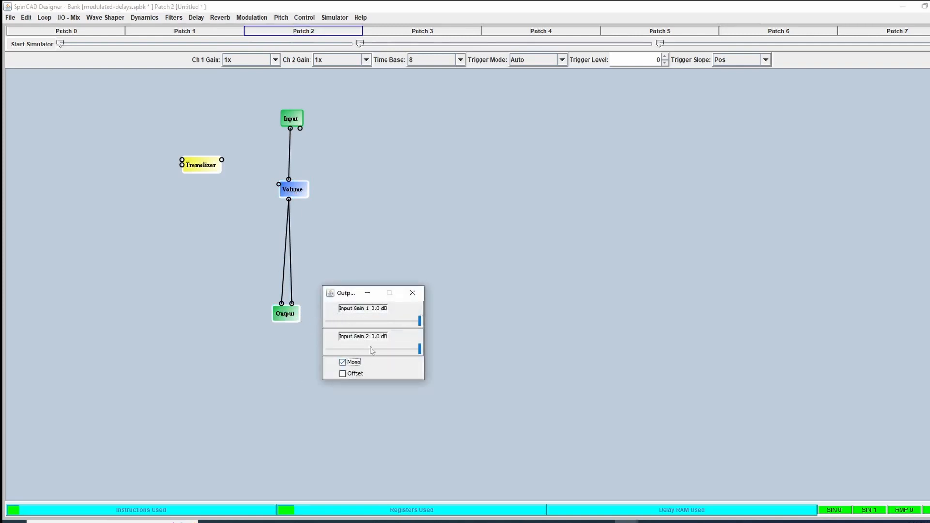
left_click(412, 292)
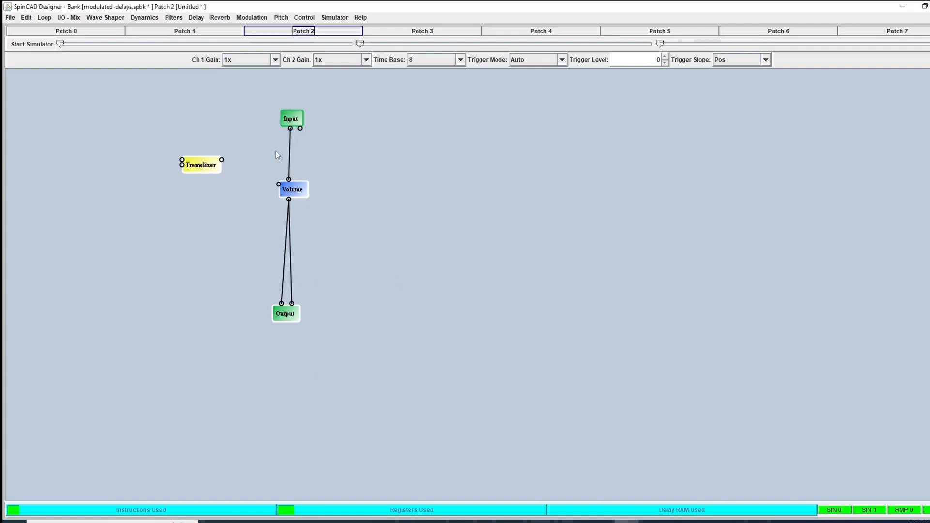
- Connect the Tremolizer to the Volume block's control input and add a Sin/Cos LFO feeding the Tremolizer's first input
mouse_move(201, 164)
left_mouse_down()
mouse_move(207, 184)
mouse_move(279, 187)
left_mouse_up()
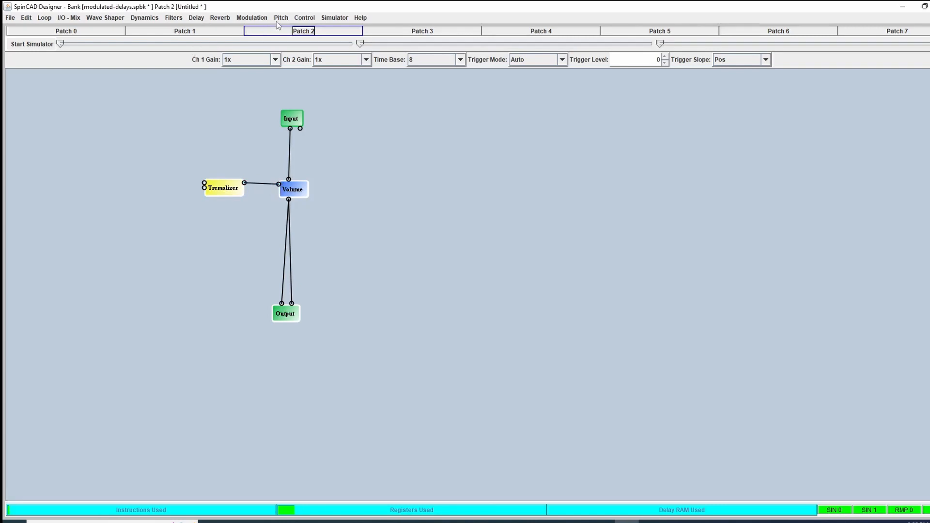
left_click(304, 19)
left_click(322, 70)
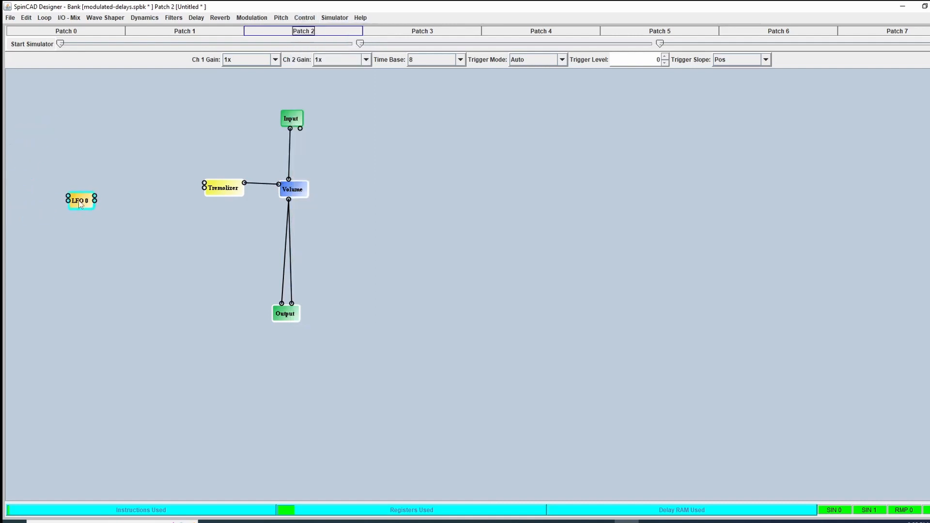
left_click(132, 192)
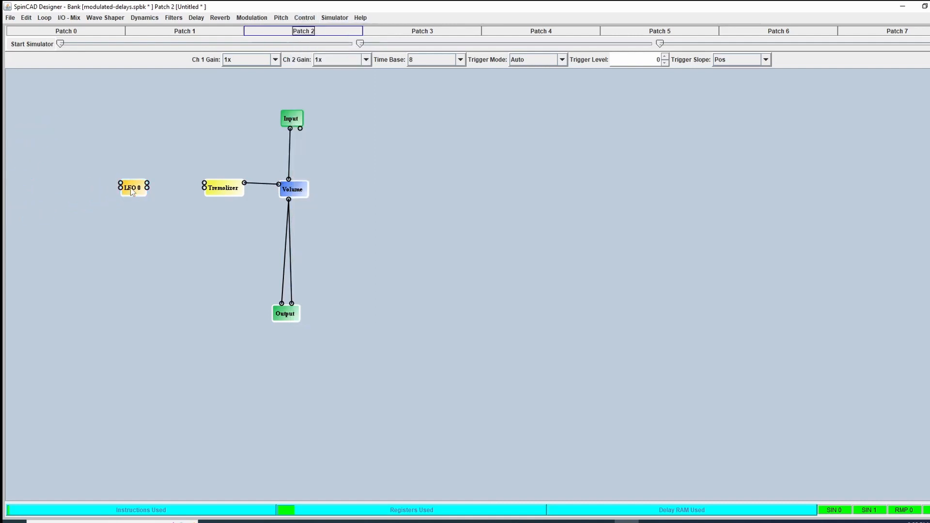
left_click_drag(148, 186, 224, 191)
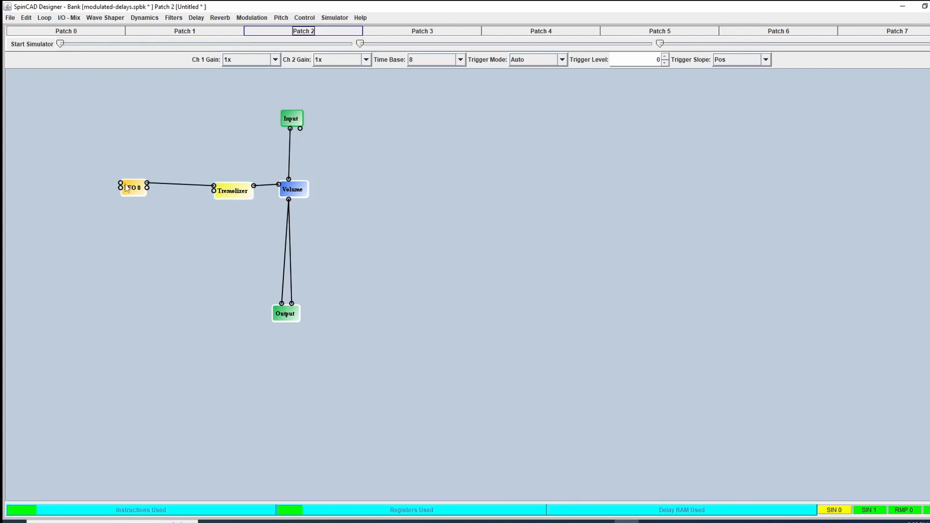
left_click_drag(131, 192, 152, 191)
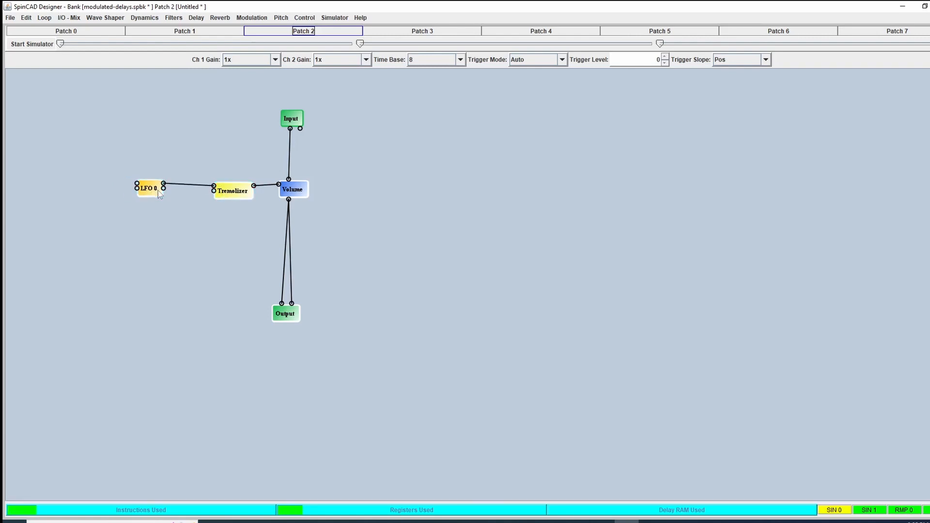
- Set LFO 0 to a frequency of 8.0 Hz, a width of 32767 and an output range of 0.0 -> 1.0
right_click(153, 192)
left_click(174, 196)
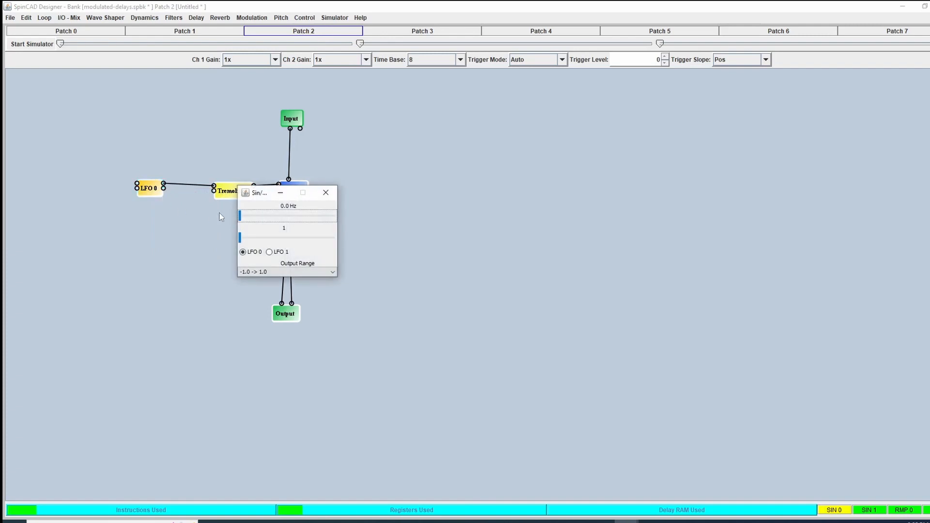
left_click_drag(242, 219, 276, 216)
left_click_drag(278, 213, 279, 213)
key("Left")
left_click_drag(240, 240, 327, 244)
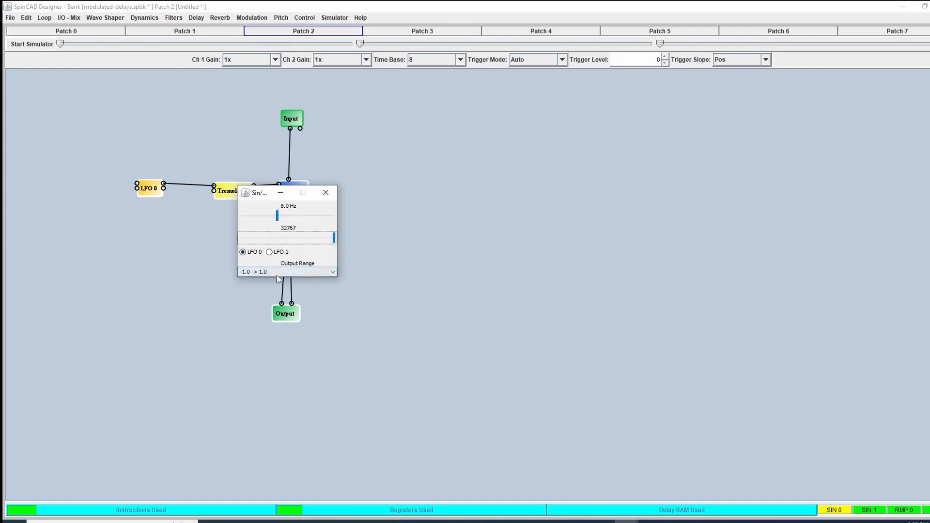
left_click(317, 272)
left_click(276, 288)
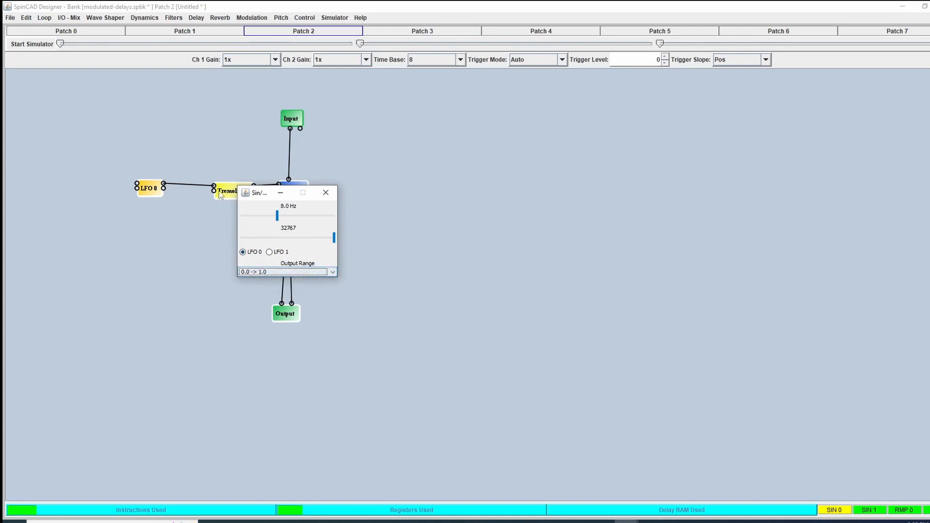
left_click(326, 192)
- Check the depth setting of the Tremolizer block
right_click(232, 194)
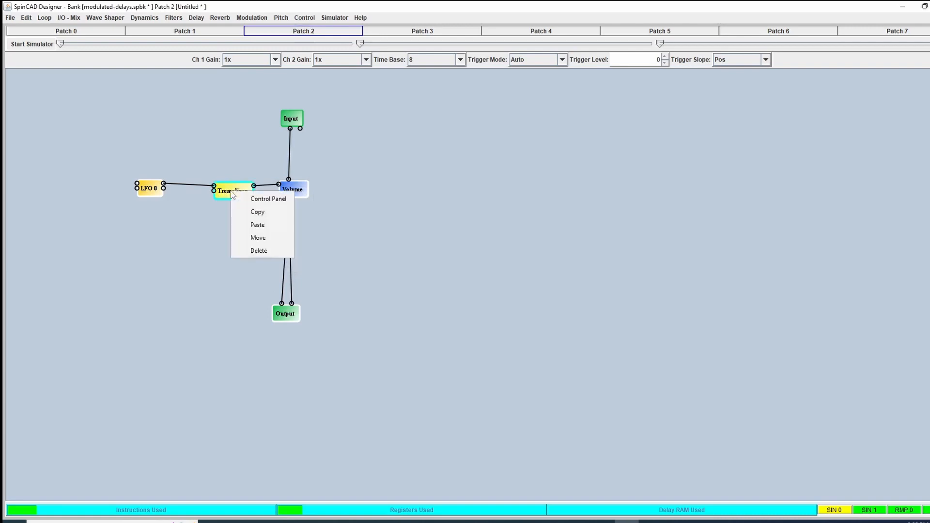
left_click(257, 197)
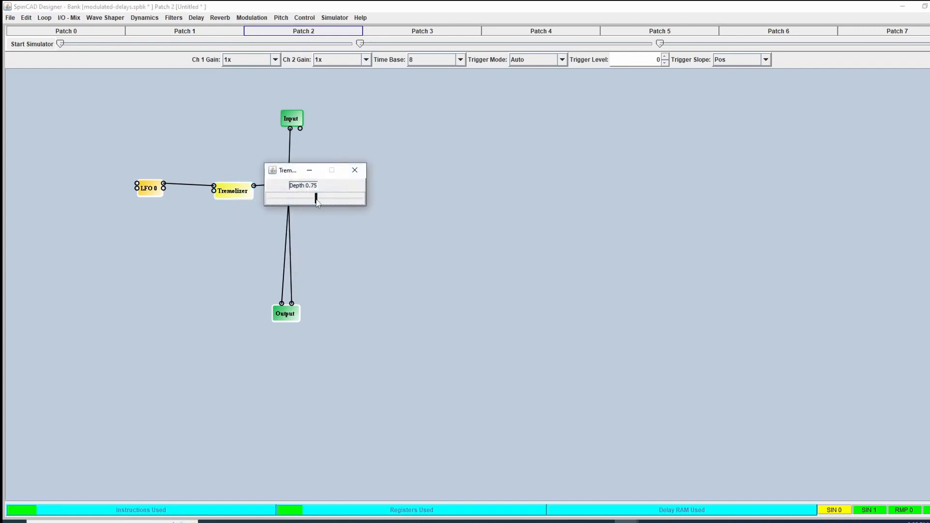
left_click(354, 170)
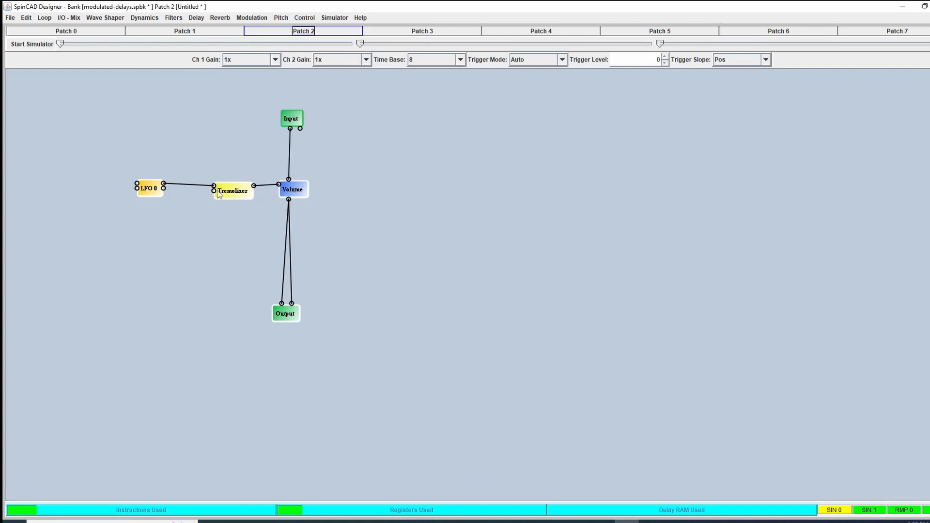
- Add a Pot 1 control below LFO 0 and connect it to the Tremolizer's LFO Width input
left_click(304, 17)
left_click(312, 41)
left_click(142, 231)
left_click(154, 224)
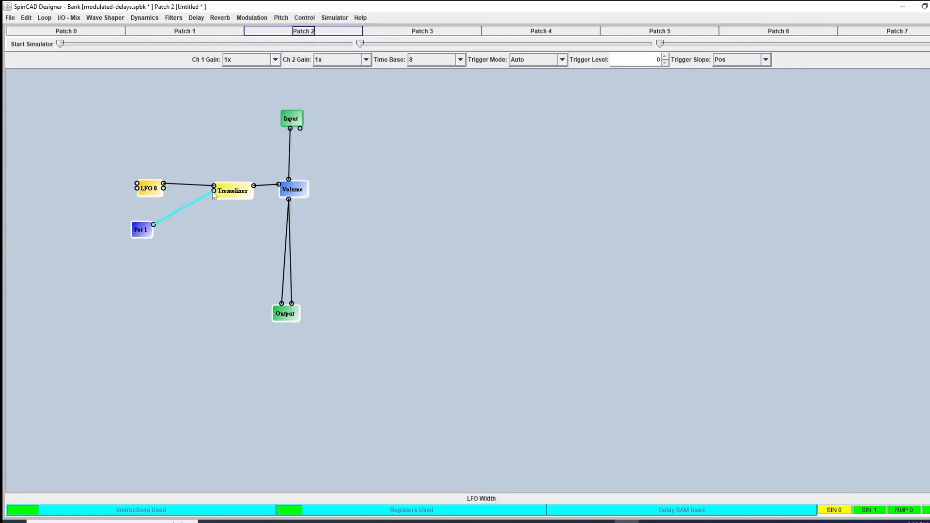
left_click(213, 191)
- Add a Pot 0 control, connect it to LFO 0's first control input, and tidy the spacing of both blocks
left_click(304, 18)
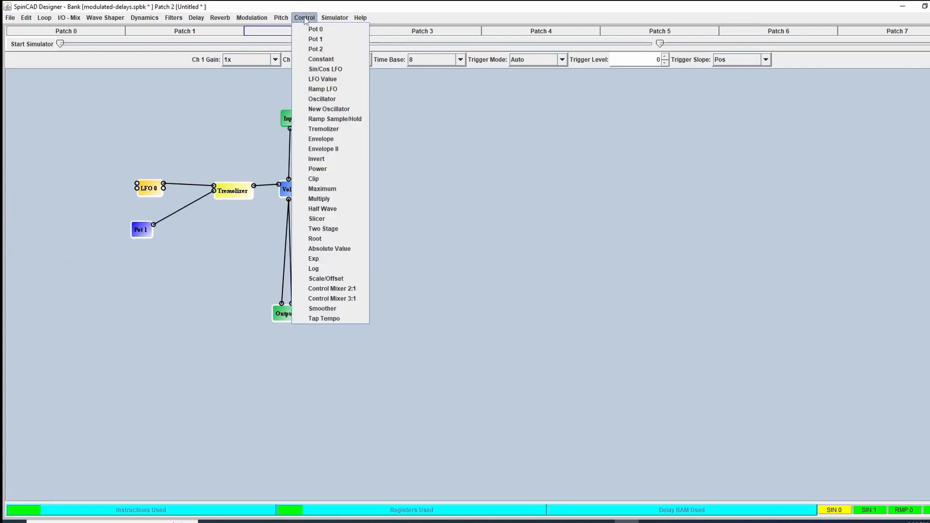
left_click(316, 31)
left_click(89, 187)
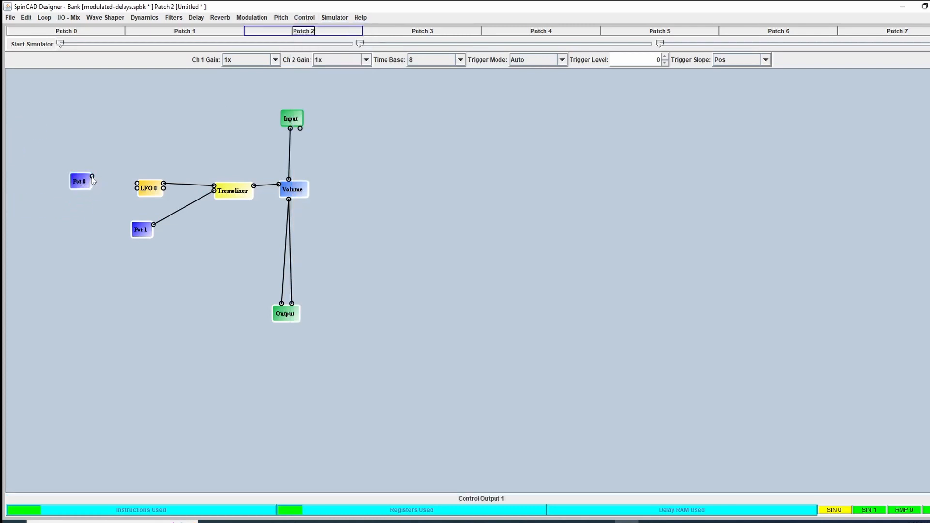
left_click(92, 176)
left_click(136, 184)
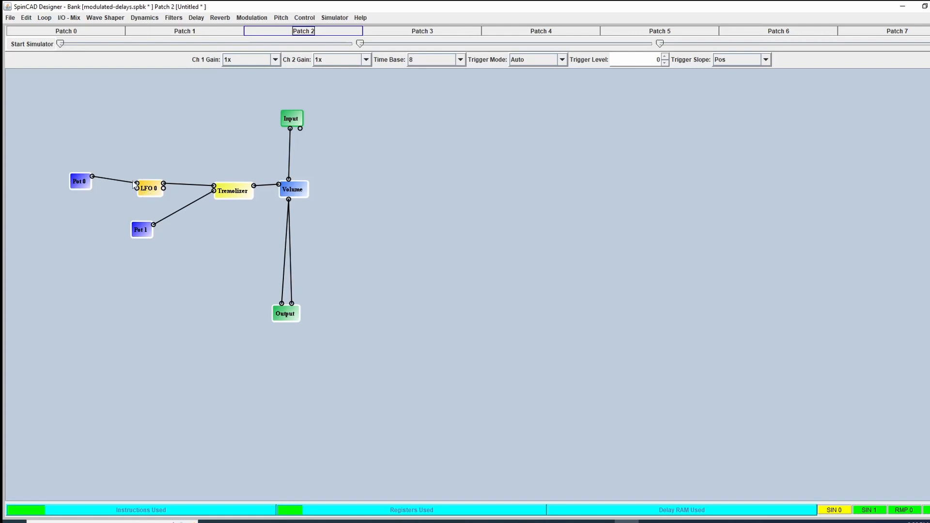
left_click_drag(147, 189, 167, 187)
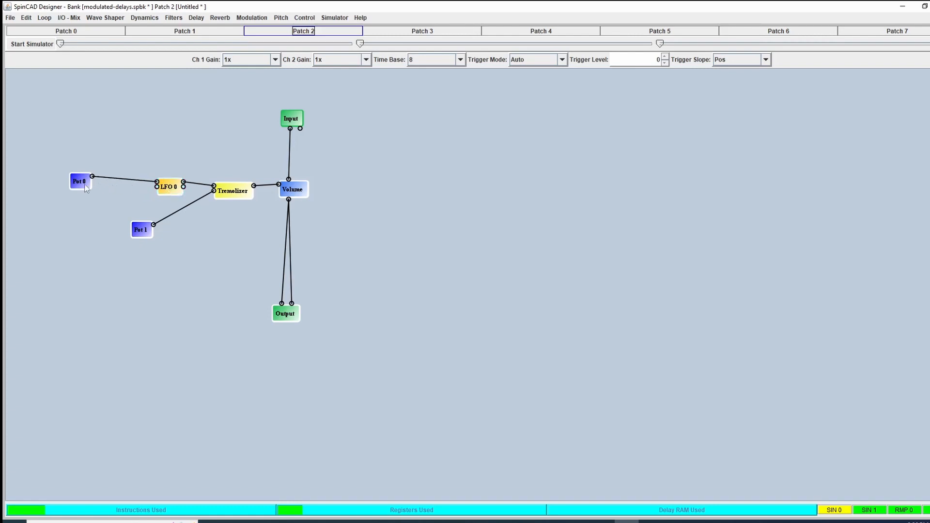
left_click_drag(93, 187, 102, 189)
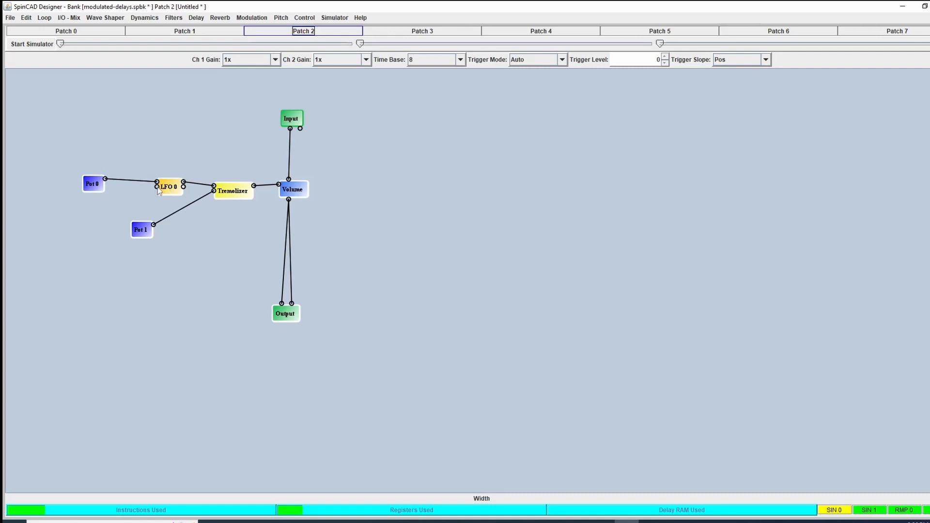
- Insert a Scale/Offset block between Pot 0 and LFO 0, wiring Pot 0 through it to the LFO's first control input
left_click(307, 19)
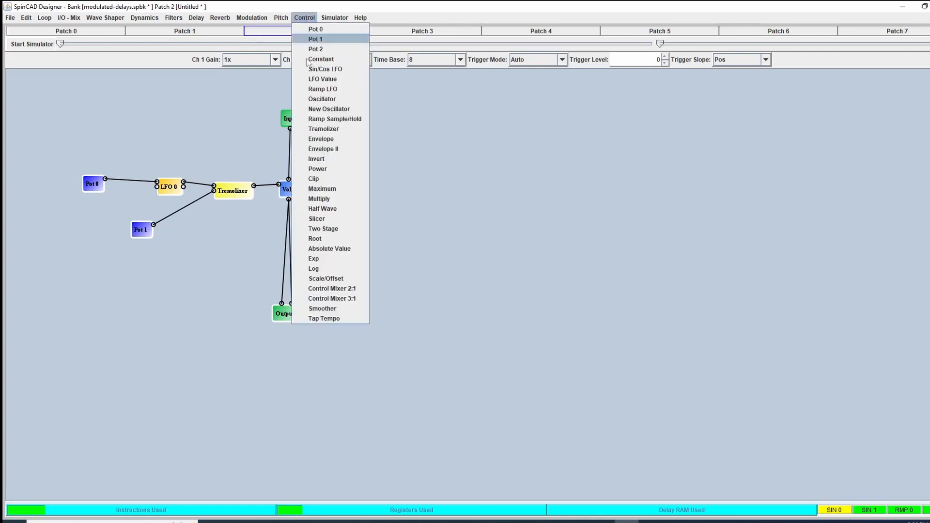
left_click(328, 280)
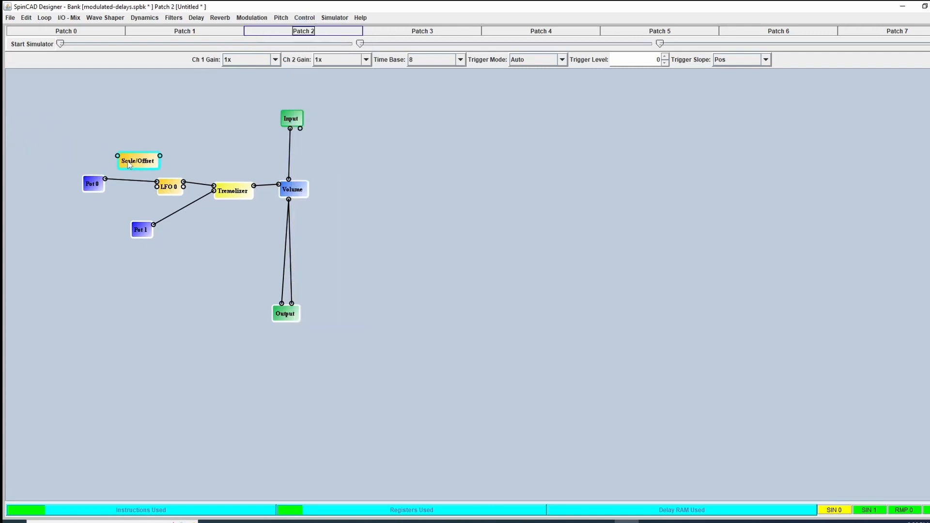
mouse_move(95, 183)
left_mouse_down()
mouse_move(68, 184)
mouse_move(107, 191)
left_mouse_up()
left_click(79, 179)
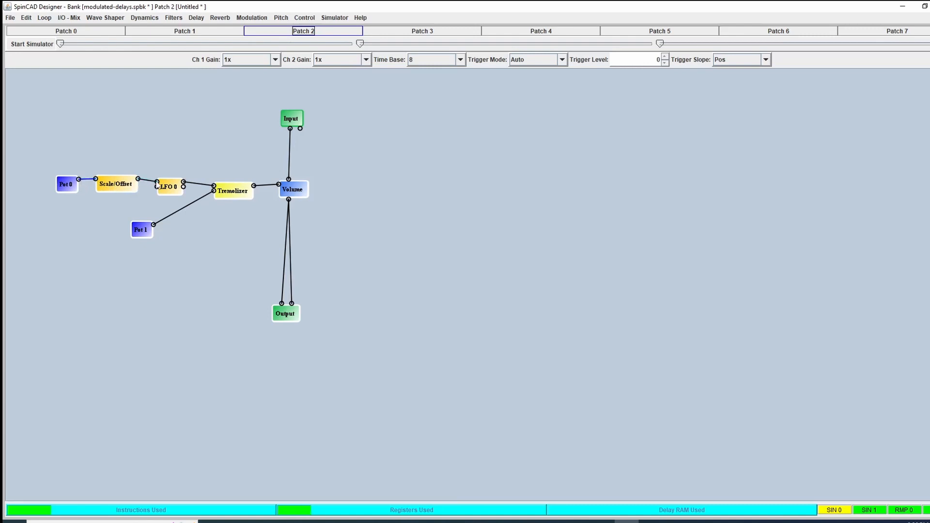
- Set the Scale/Offset block's Output Low to 0.10 and Output High to 1.00
right_click(123, 186)
left_click(151, 189)
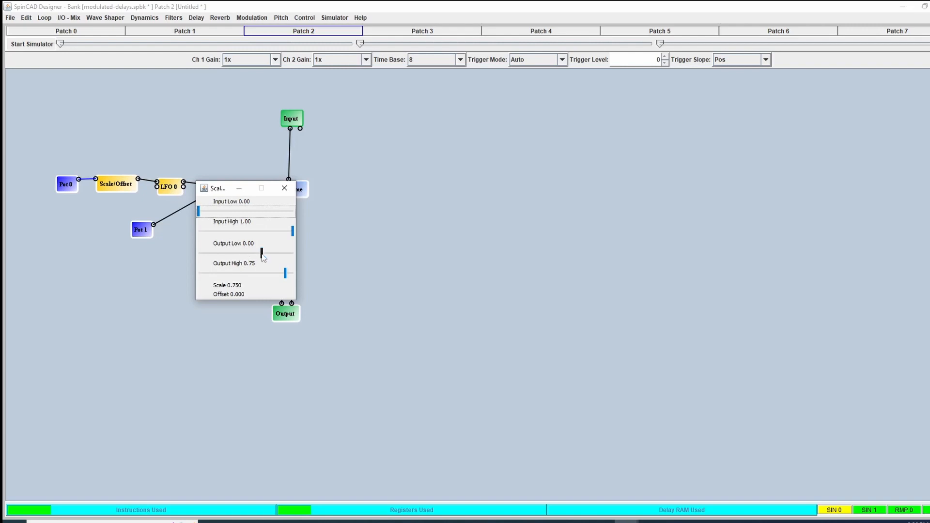
left_click_drag(261, 253, 263, 254)
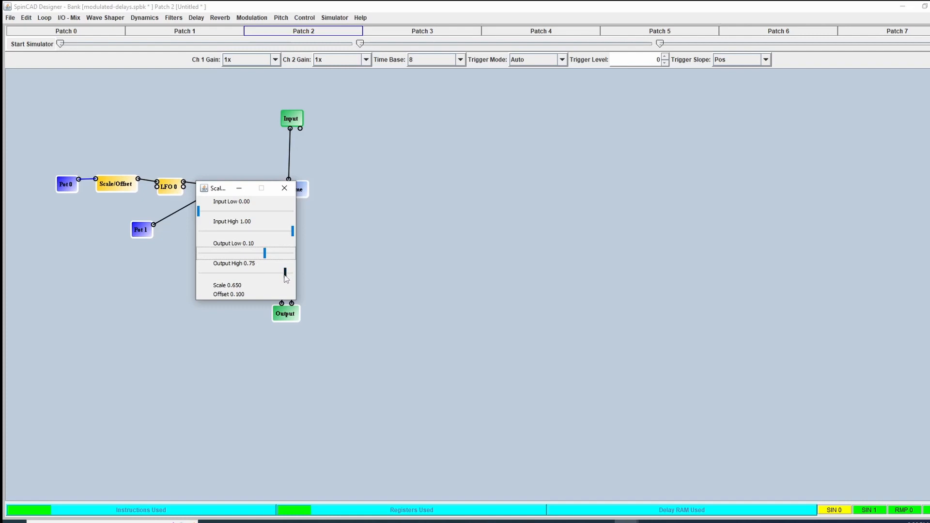
left_click_drag(286, 275, 304, 284)
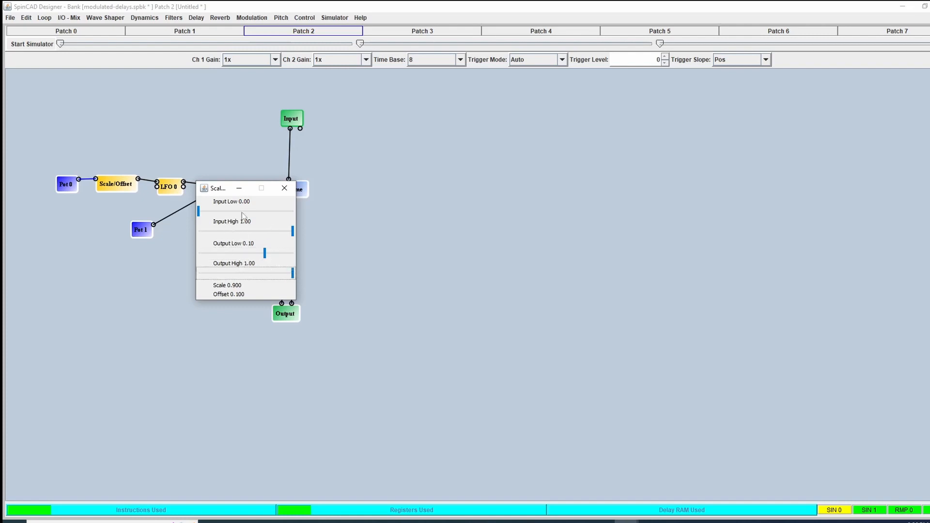
left_click(288, 191)
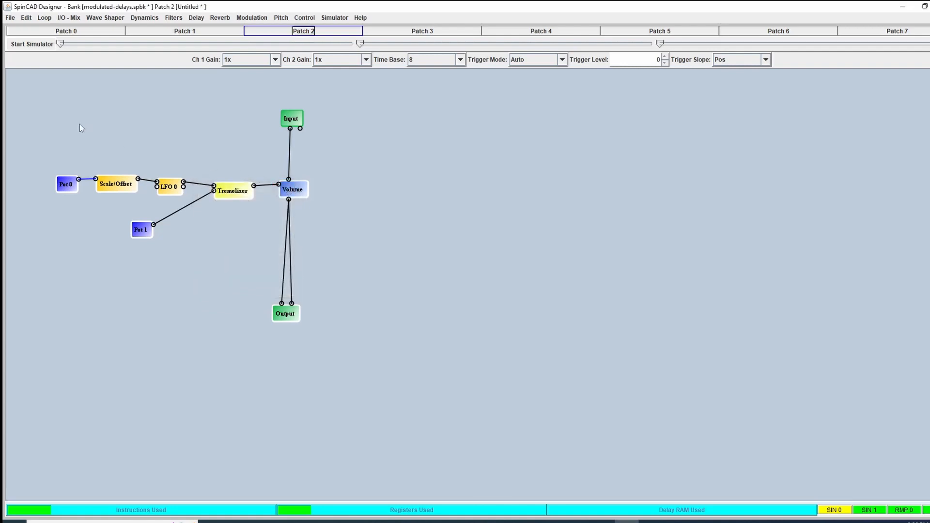
- Run the simulator to hear the tremolo with Pot 1 raised to maximum and Pot 0 swept up to about halfway
left_click(28, 44)
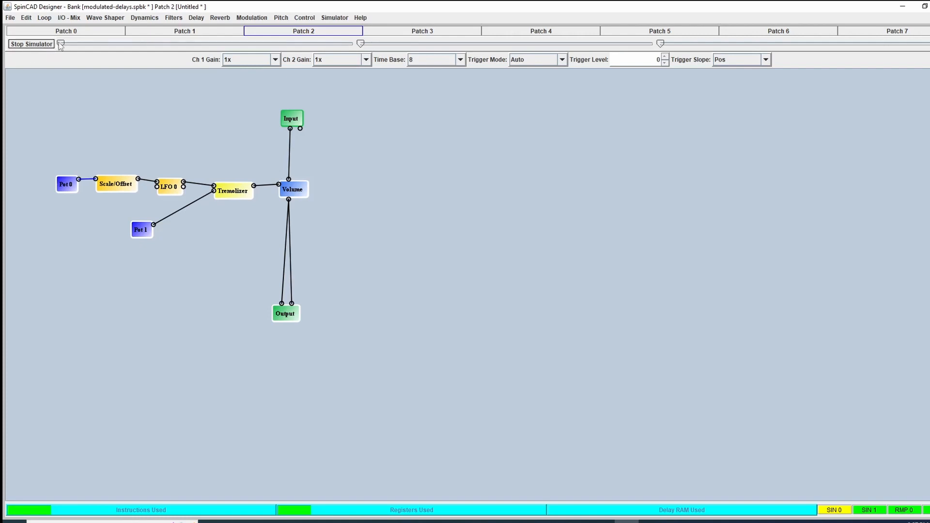
mouse_move(61, 45)
mouse_move(362, 46)
left_click_drag(362, 45, 655, 56)
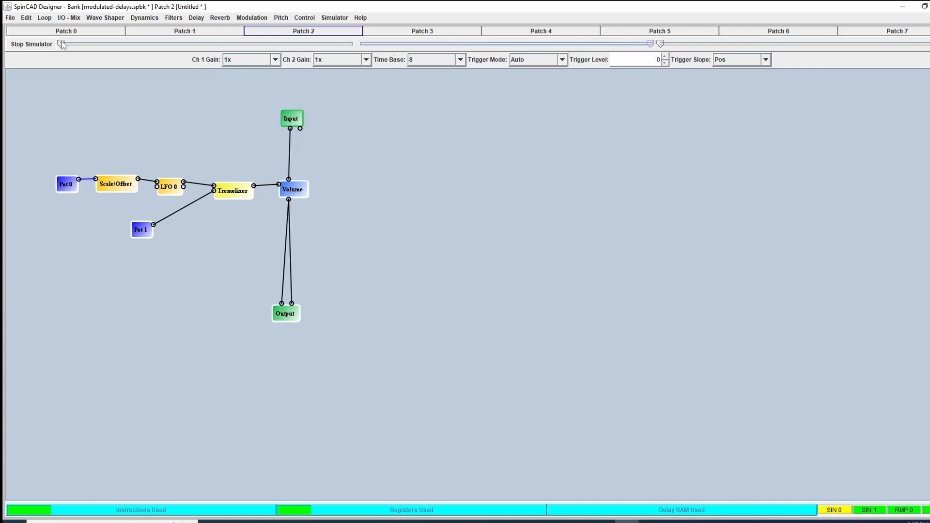
left_click_drag(62, 46, 204, 45)
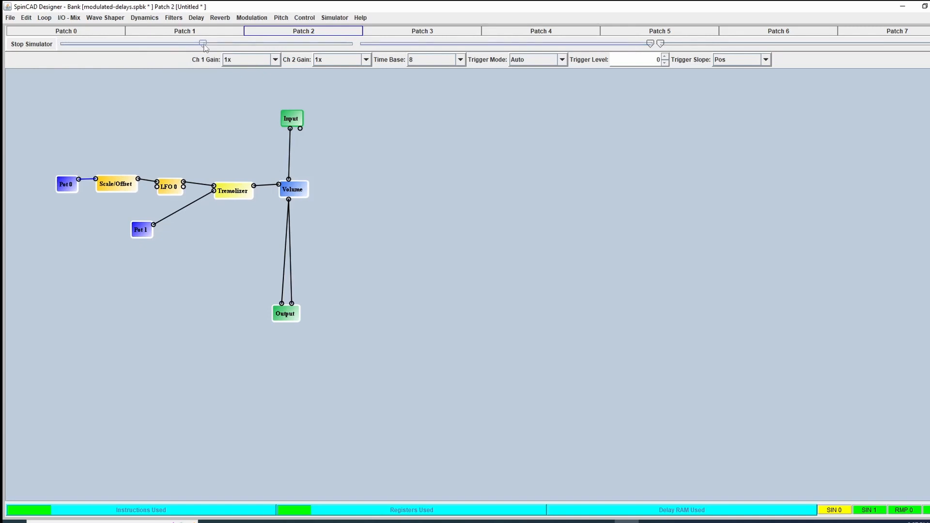
left_click_drag(205, 47, 206, 47)
left_click(34, 47)
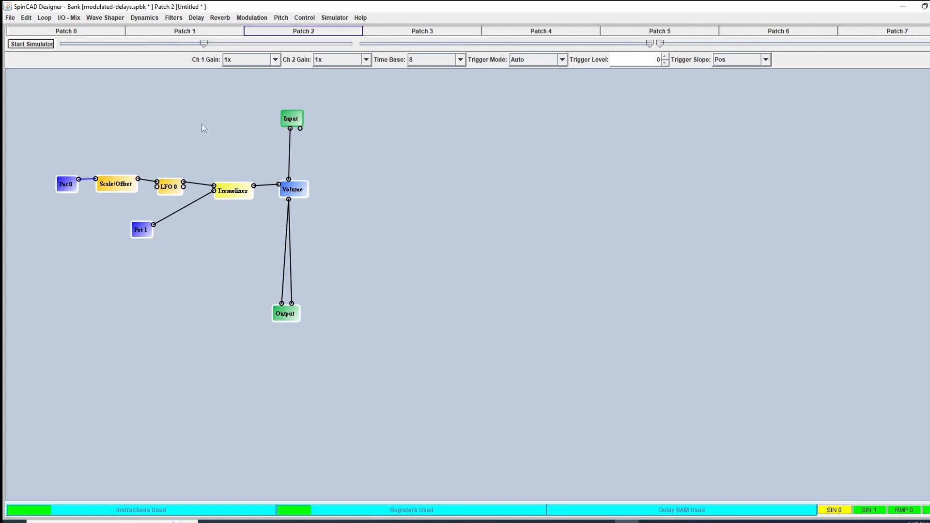
- Raise the Scale/Offset block's Output Low to 0.42
right_click(117, 185)
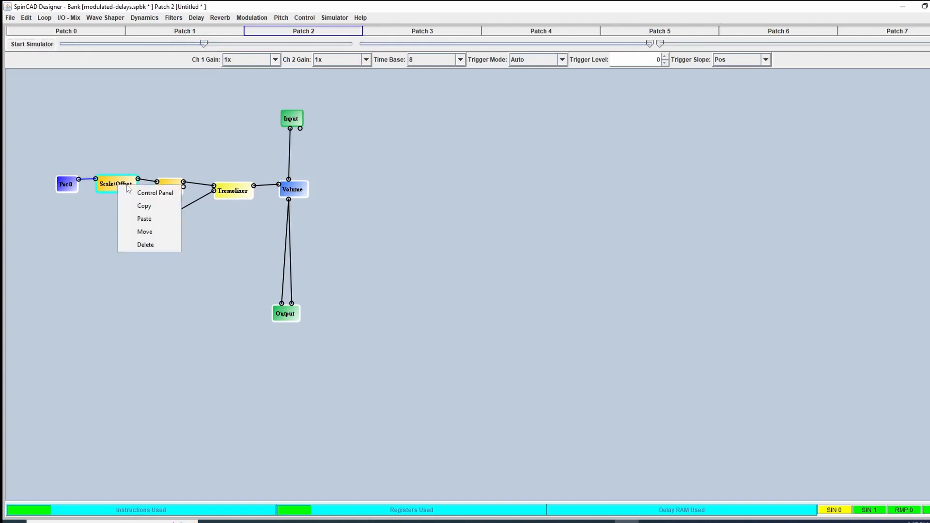
left_click(146, 193)
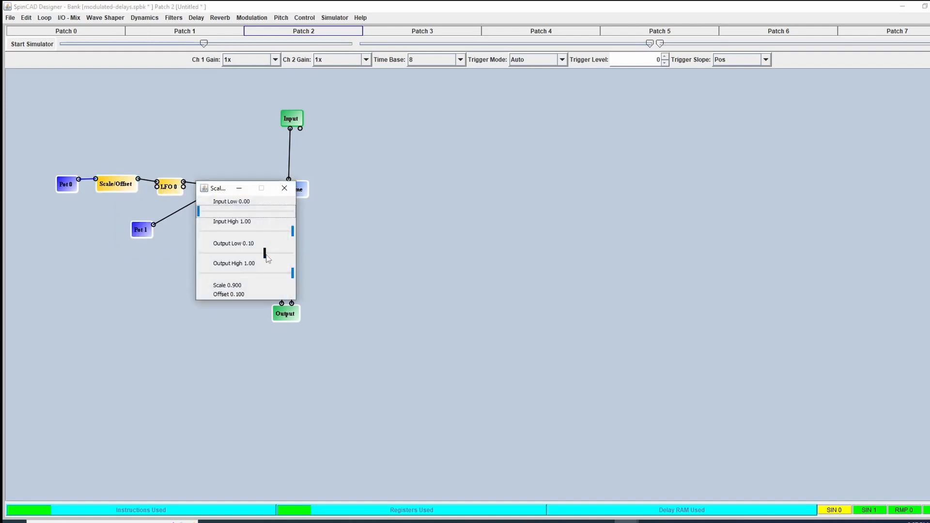
left_click_drag(265, 253, 276, 257)
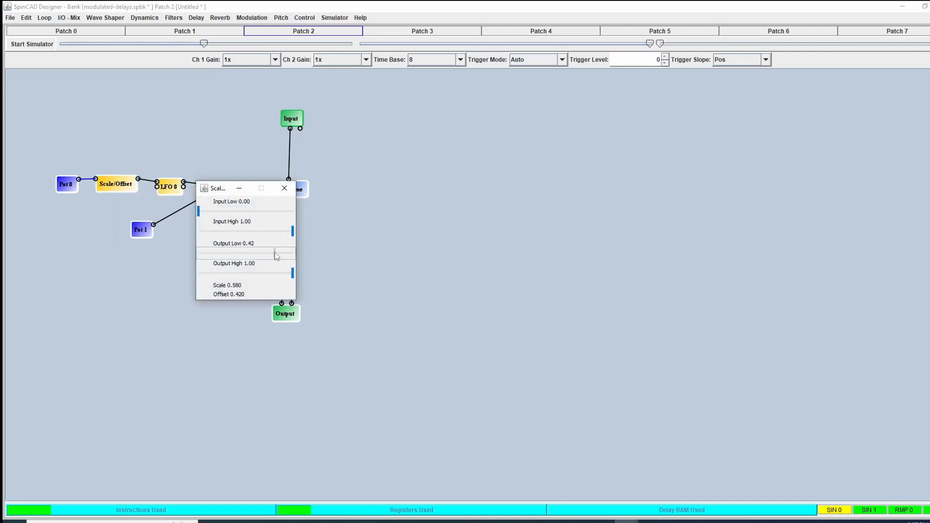
left_click(285, 188)
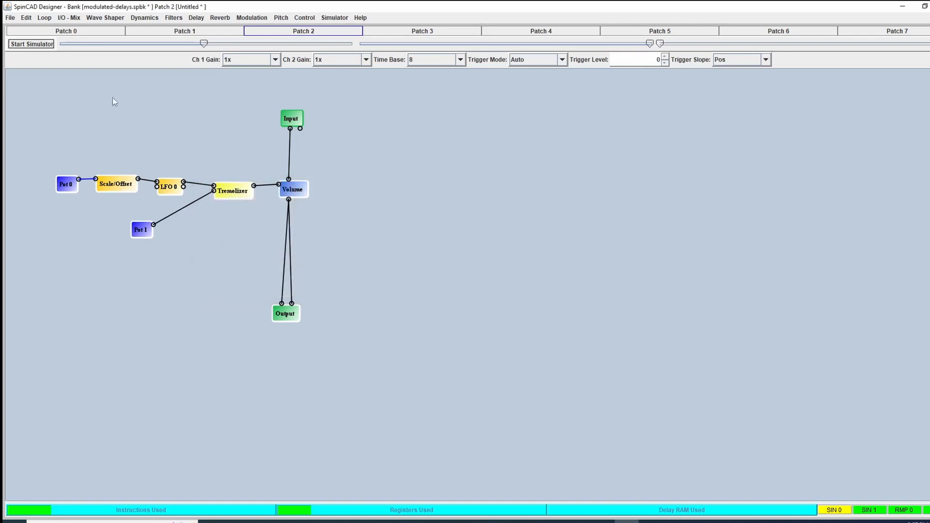
- Simulate the patch with Pot 0 lowered to its minimum to hear the slowest tremolo rate
left_click(32, 44)
left_click_drag(204, 46, 60, 56)
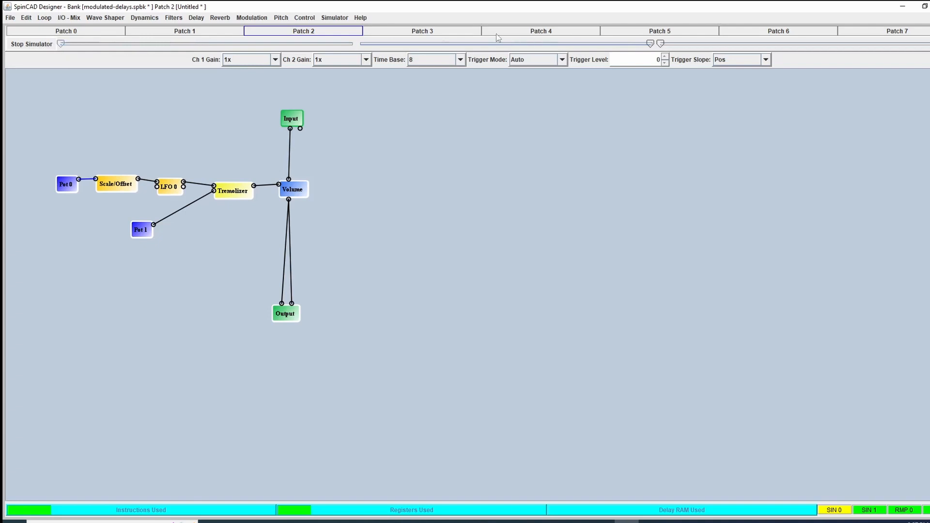
left_click(31, 48)
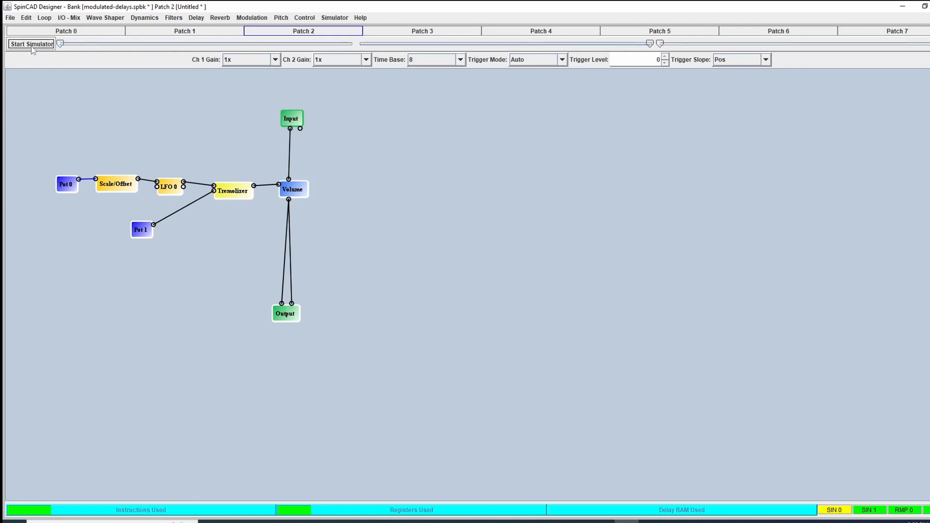
- Inspect the Tremolizer block's depth setting
right_click(236, 193)
left_click(257, 198)
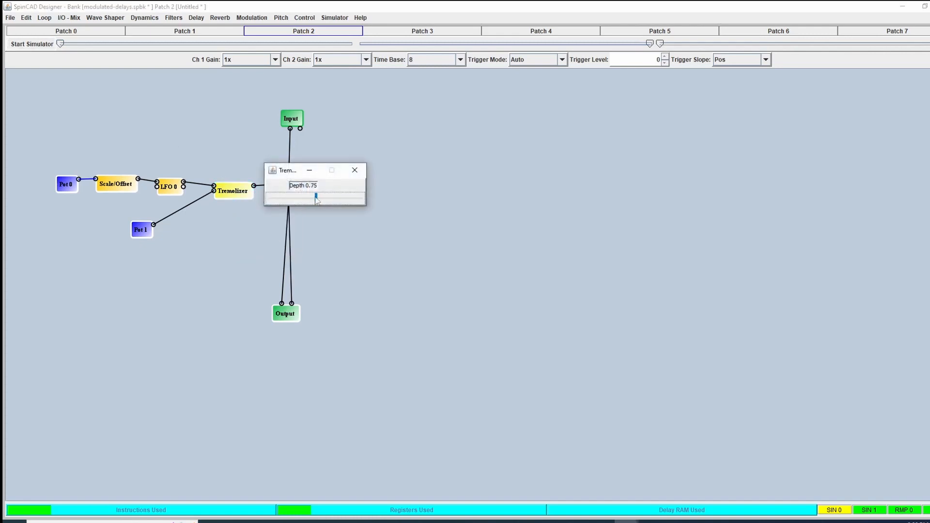
left_click(355, 170)
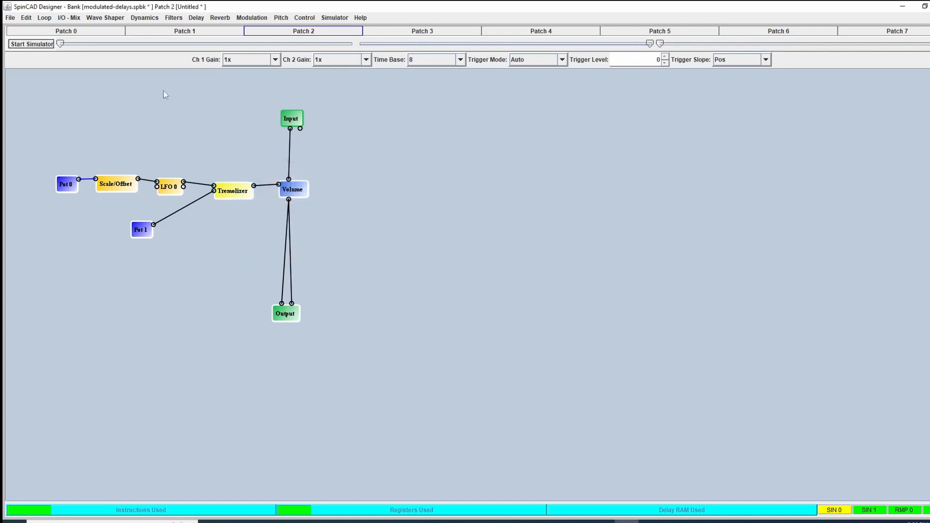
- Simulate the patch with Pot 0 near maximum while sweeping Pot 1 down, up and back to minimum
left_click(44, 49)
left_click_drag(62, 45, 332, 54)
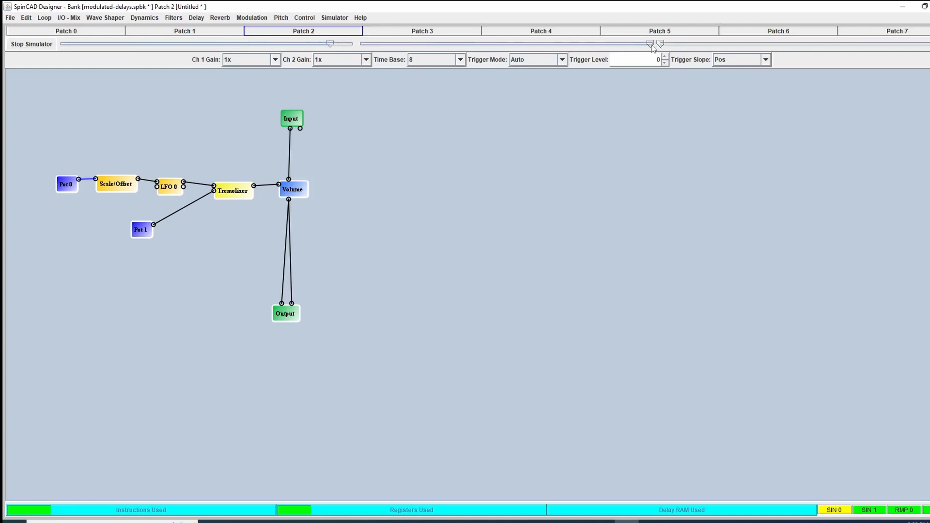
left_click_drag(651, 44, 491, 69)
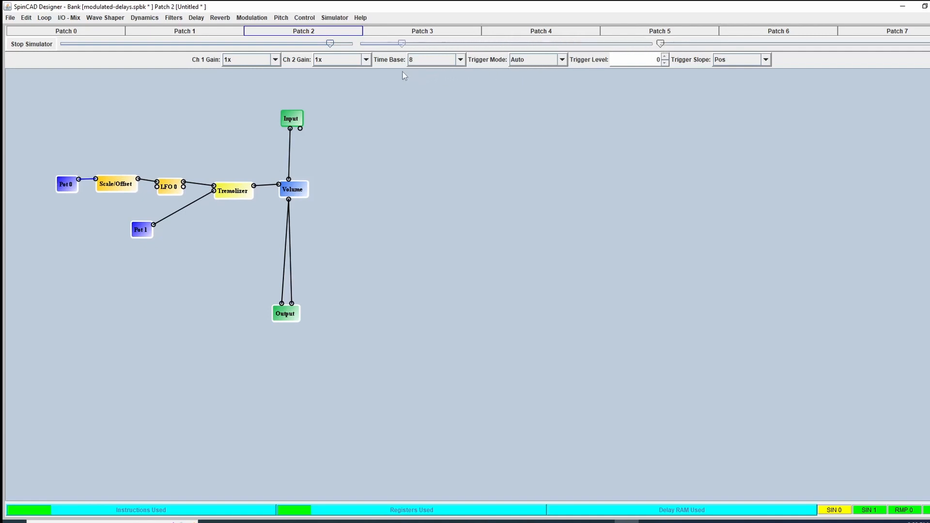
left_click_drag(371, 76, 653, 70)
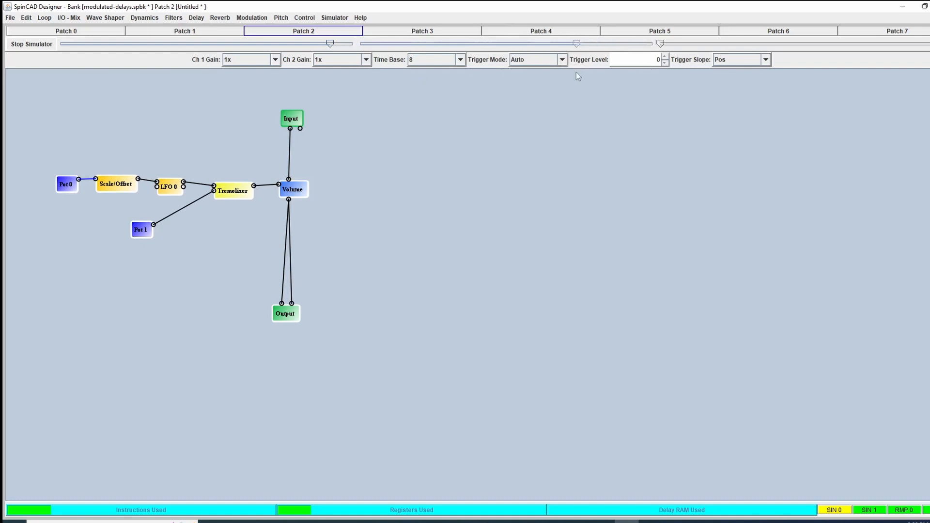
left_click_drag(577, 73, 374, 71)
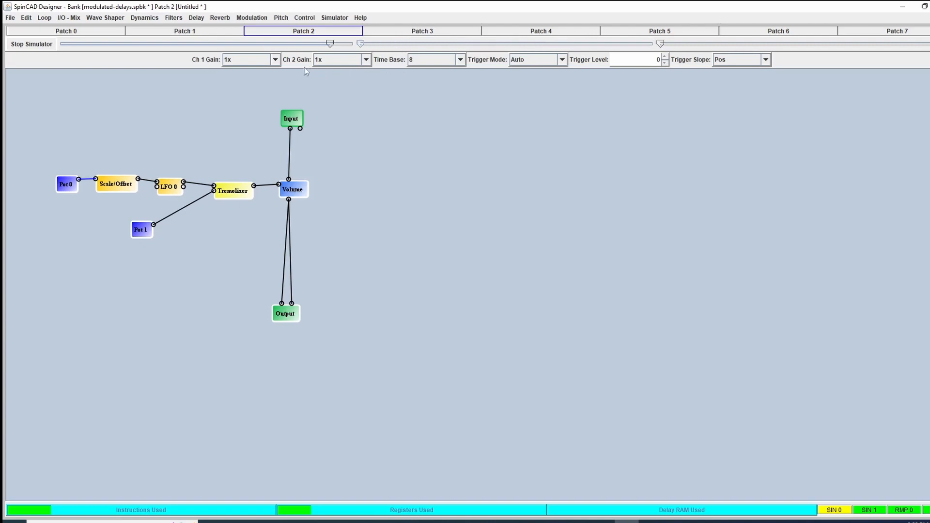
left_click(29, 45)
- Simulate the patch with Pot 1 slightly above minimum, and leave Pot 1 at about a quarter of its range
left_click(41, 45)
left_click_drag(364, 49, 392, 46)
left_click(31, 44)
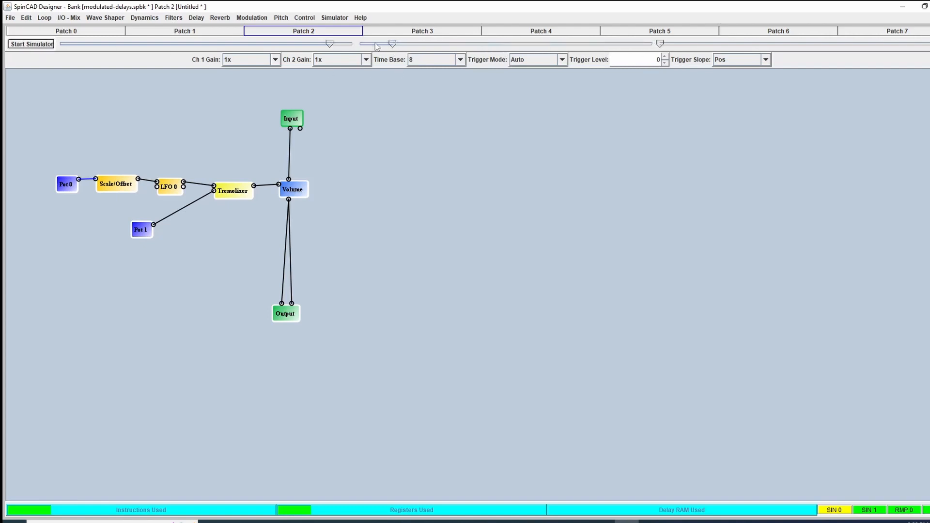
left_click_drag(394, 43, 430, 46)
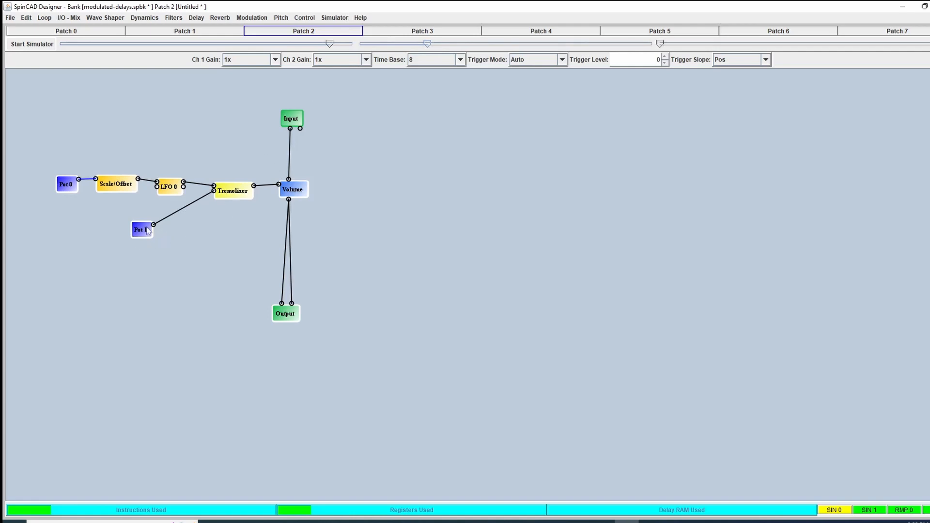
- Move Pot 1 lower and insert a Power block between it and the Tremolizer's LFO Width input, wiring Pot 1 through it
left_click_drag(147, 234, 132, 277)
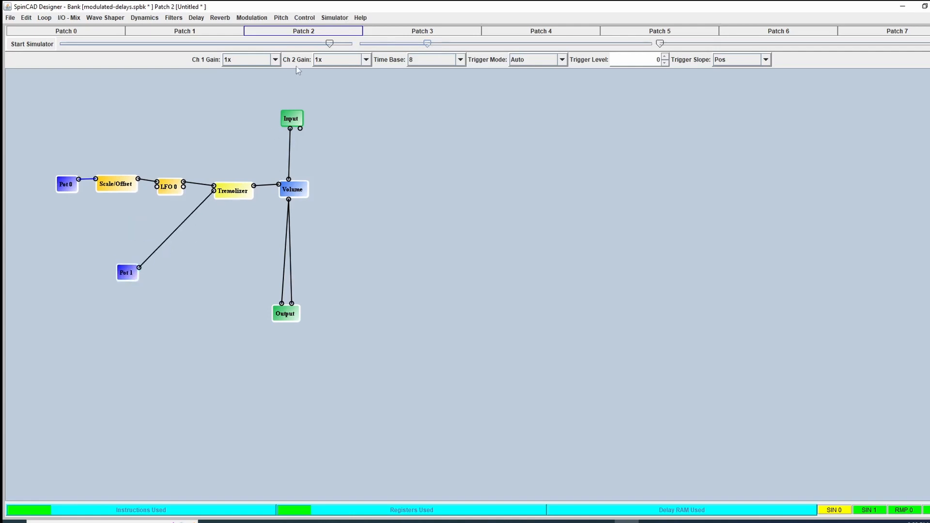
left_click(304, 18)
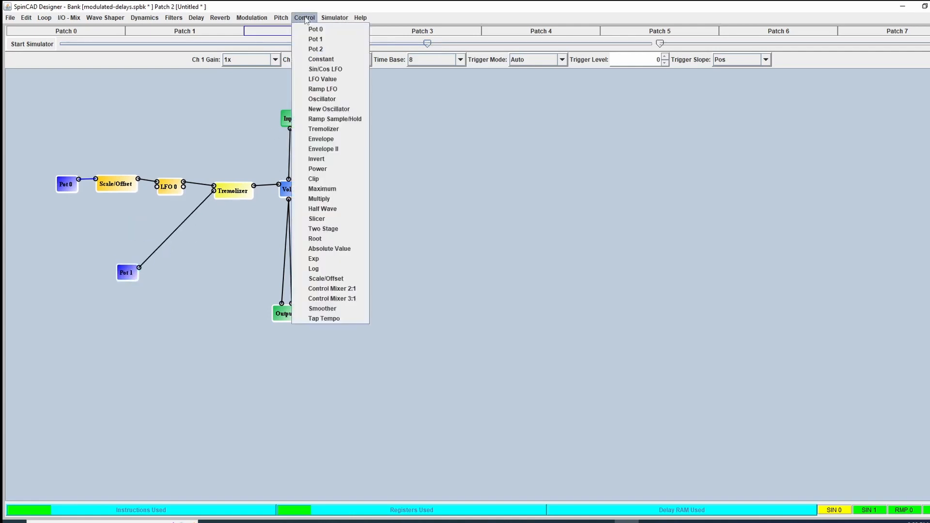
left_click(333, 168)
left_click(173, 237)
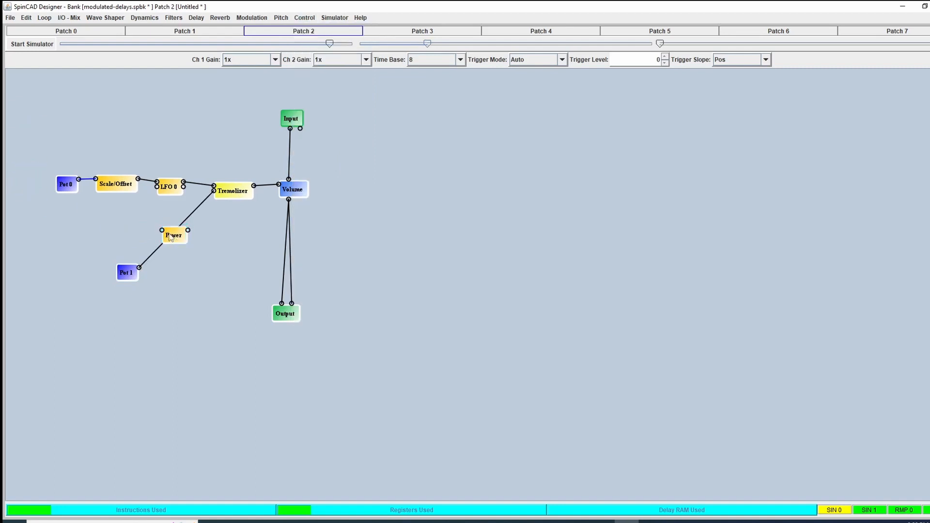
left_click(162, 230)
left_click(139, 268)
left_click(188, 231)
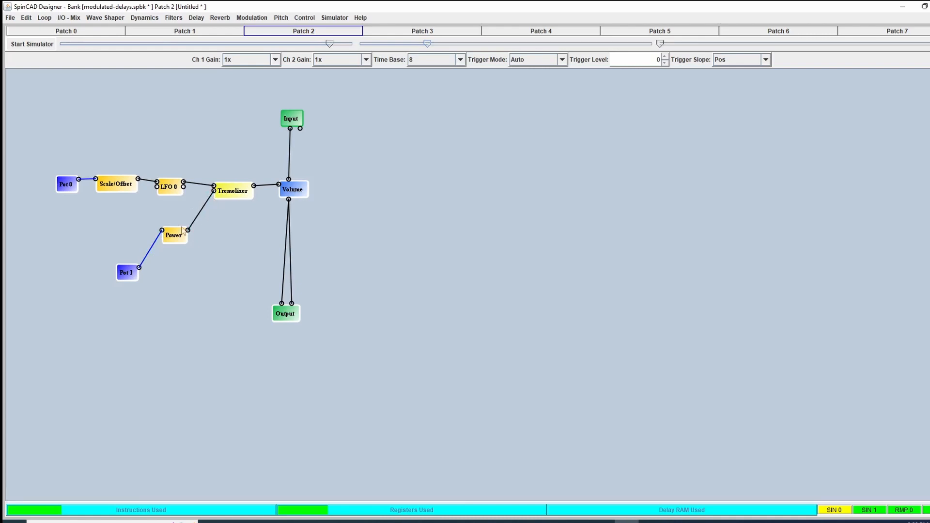
left_click_drag(173, 238, 188, 229)
- Enable both Invert and Flip for the Power block's response curve
right_click(187, 229)
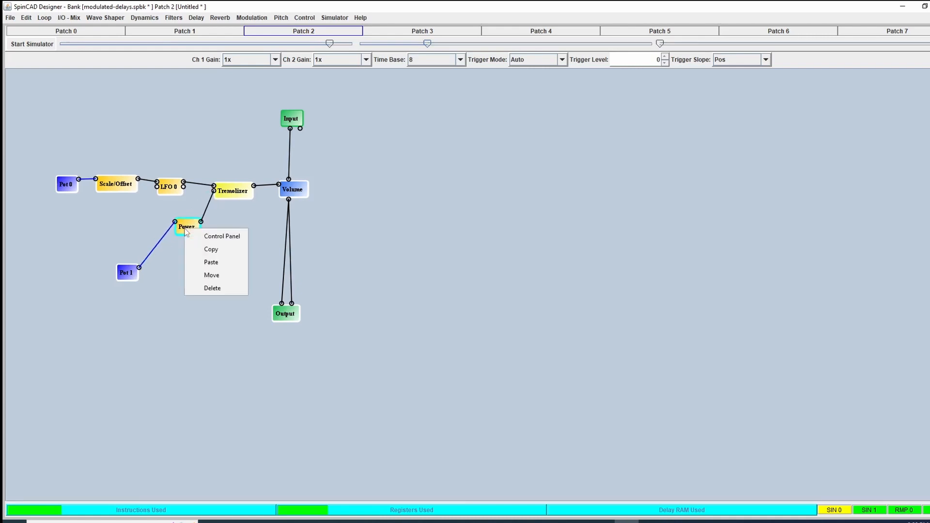
left_click(209, 238)
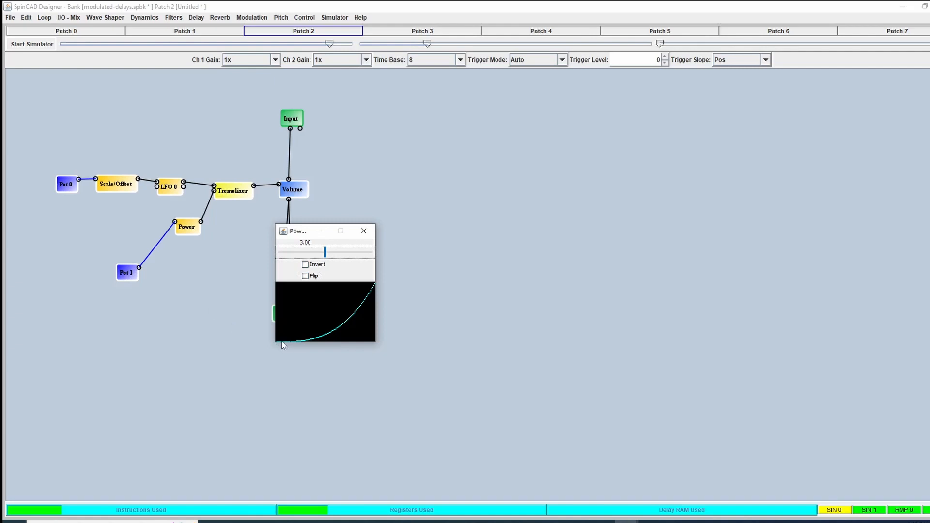
left_click(305, 266)
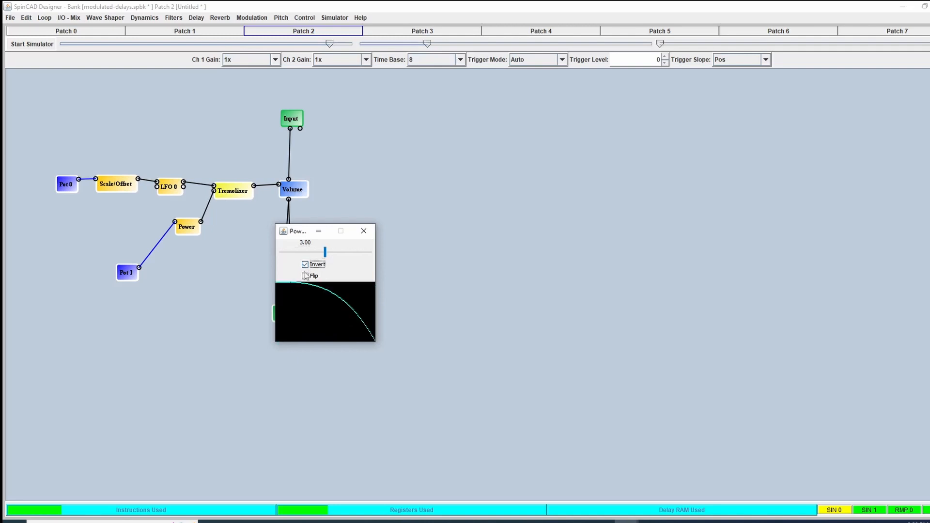
left_click(306, 277)
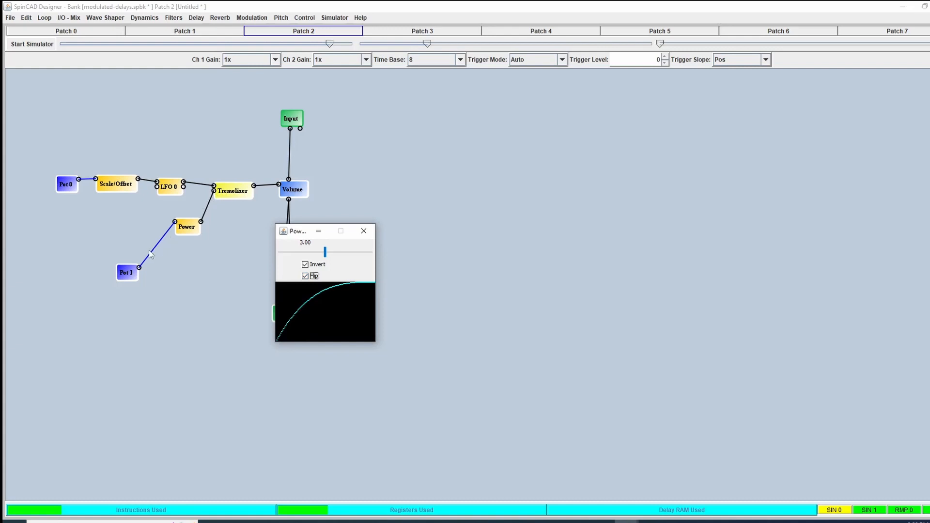
left_click(364, 231)
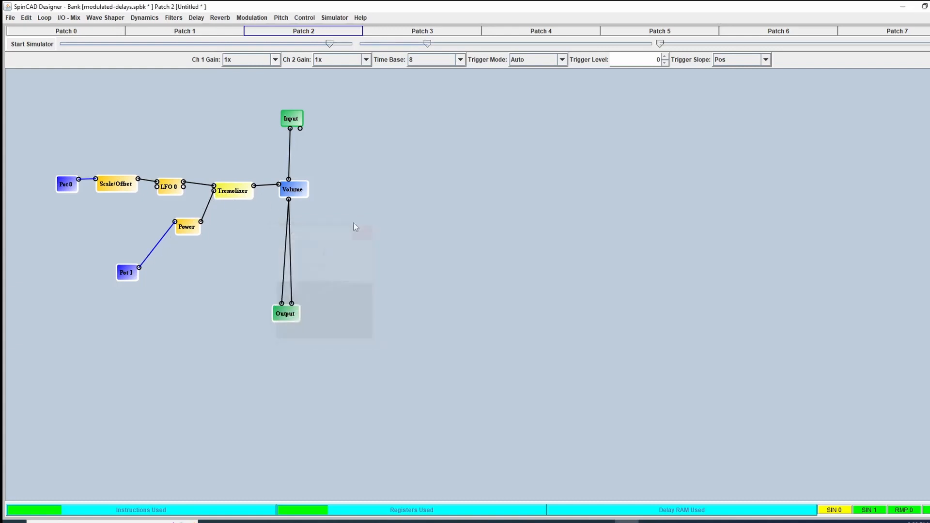
- Simulate the Power-shaped width control by sweeping Pot 1 from minimum to maximum and lowering Pot 0 to under halfway
left_click(36, 47)
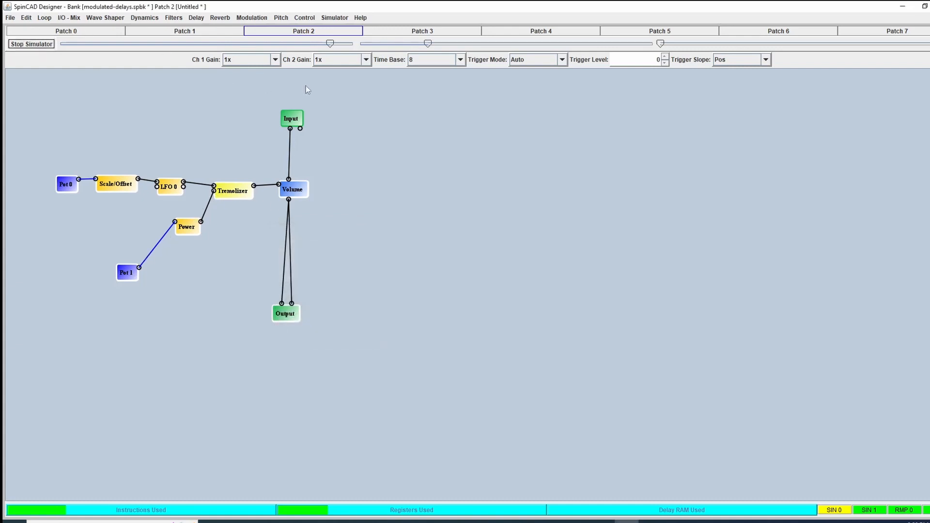
left_click_drag(429, 47, 364, 50)
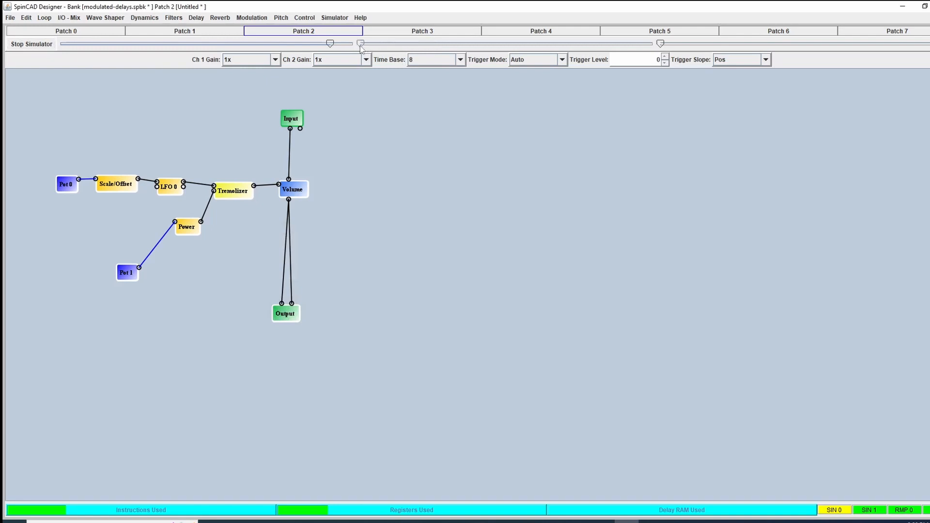
mouse_move(360, 47)
left_click_drag(361, 47, 652, 55)
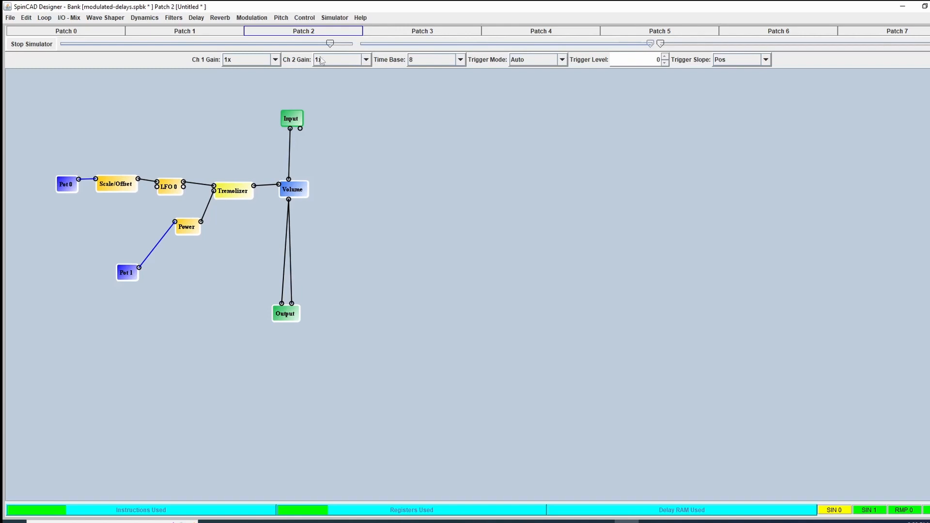
left_click_drag(330, 45, 175, 71)
left_click(42, 49)
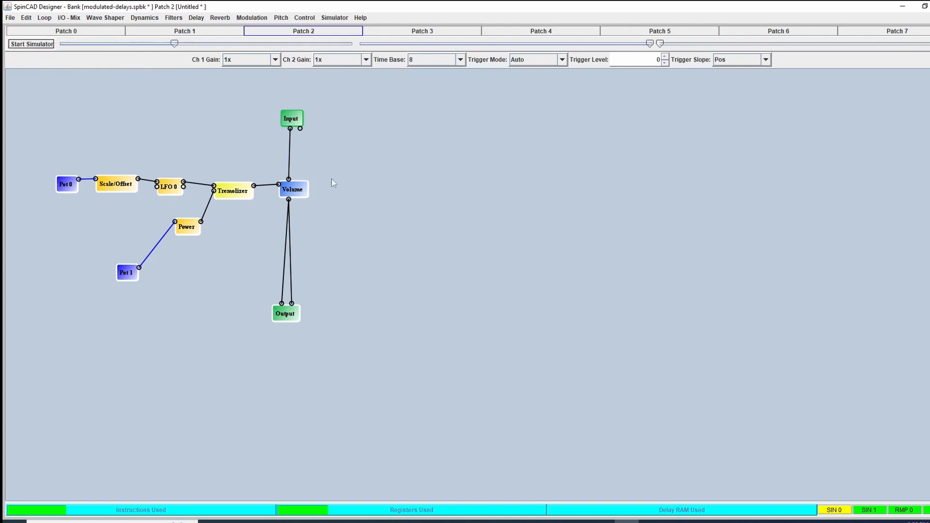